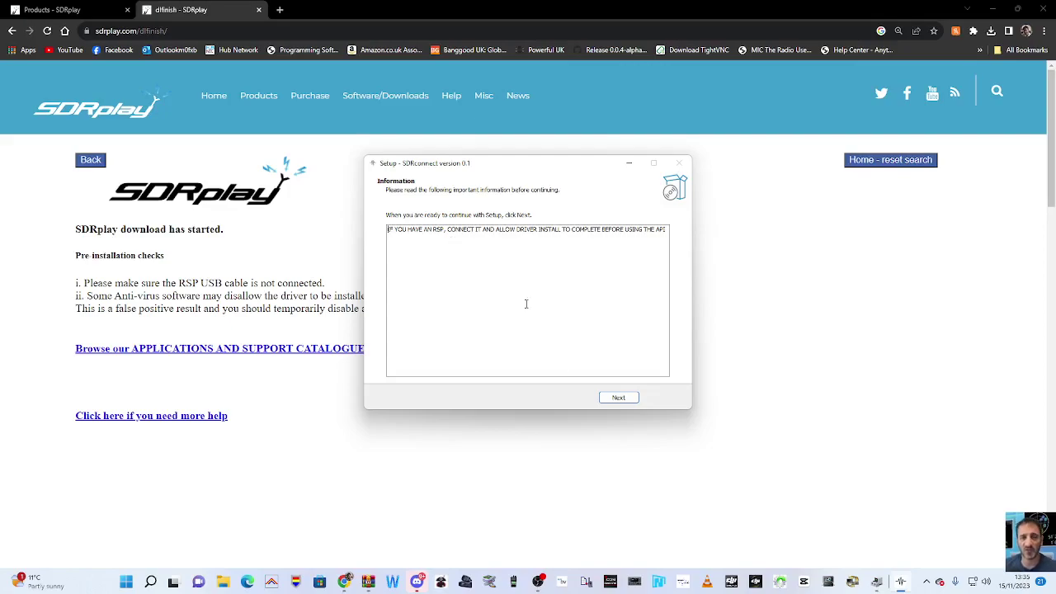
Complete the SDRconnect version 0.1 setup wizard and launch SDRconnect from its desktop shortcut.
click(619, 398)
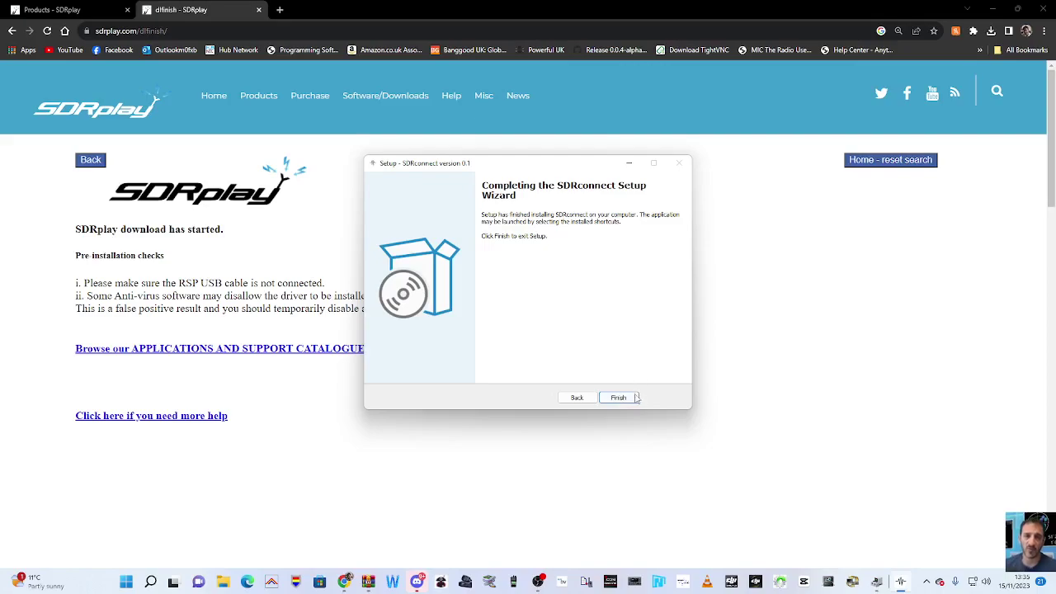
click(619, 398)
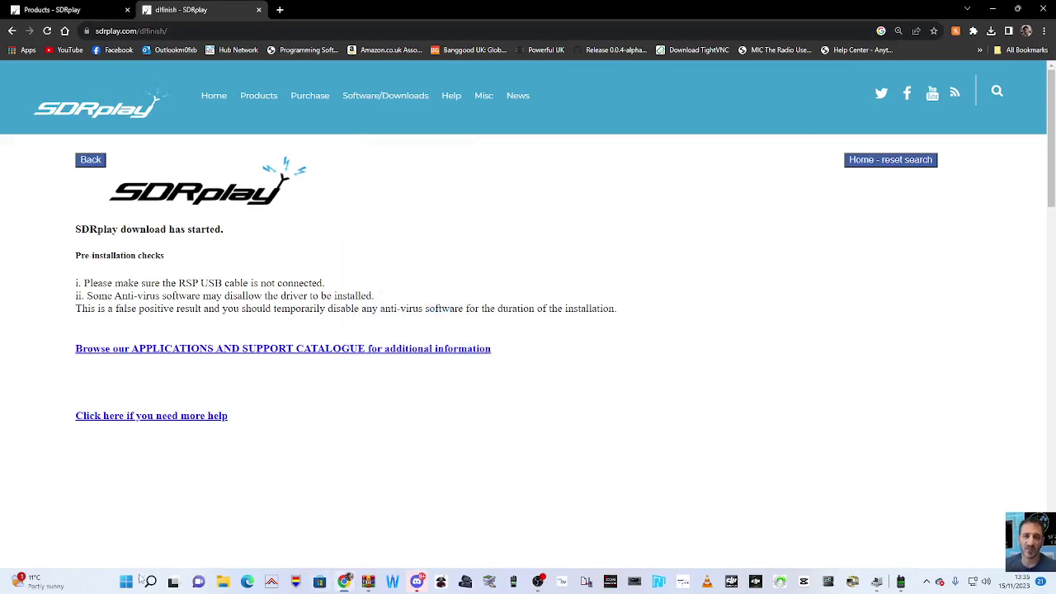
click(150, 582)
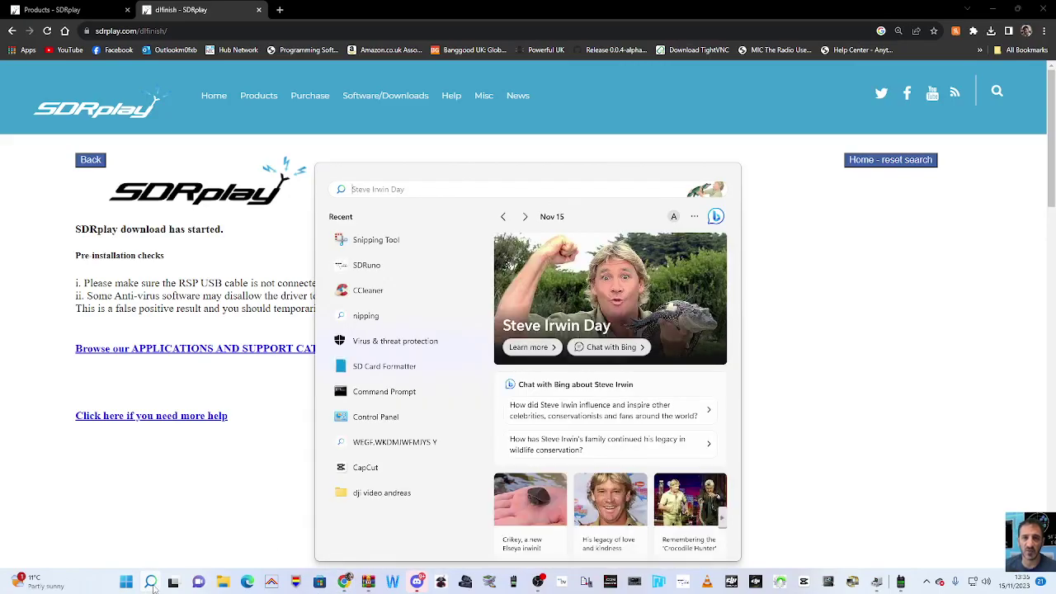
click(1017, 10)
drag(497, 21, 880, 20)
click(277, 410)
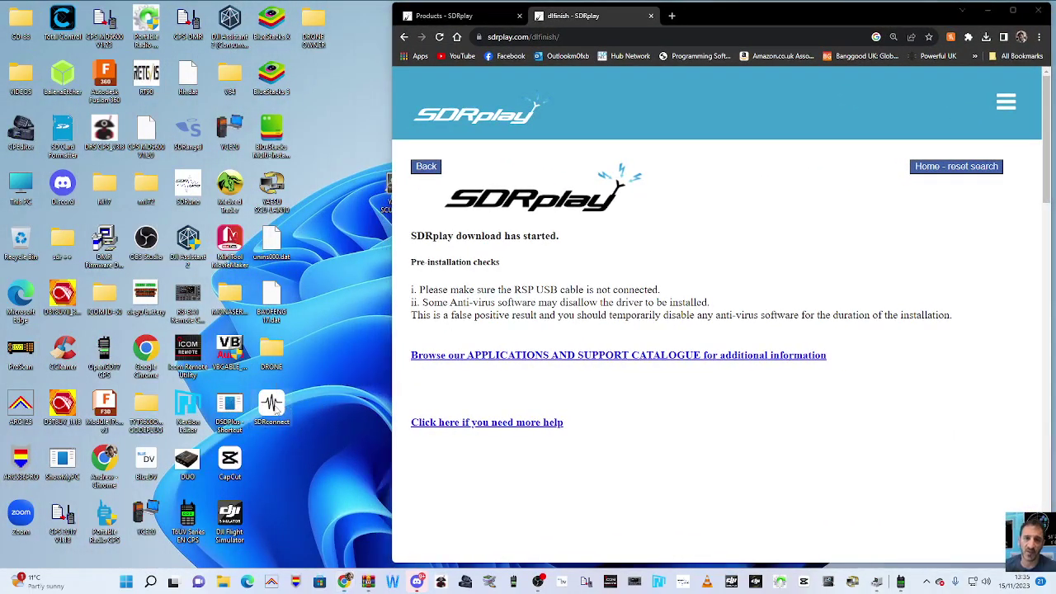
double_click(276, 410)
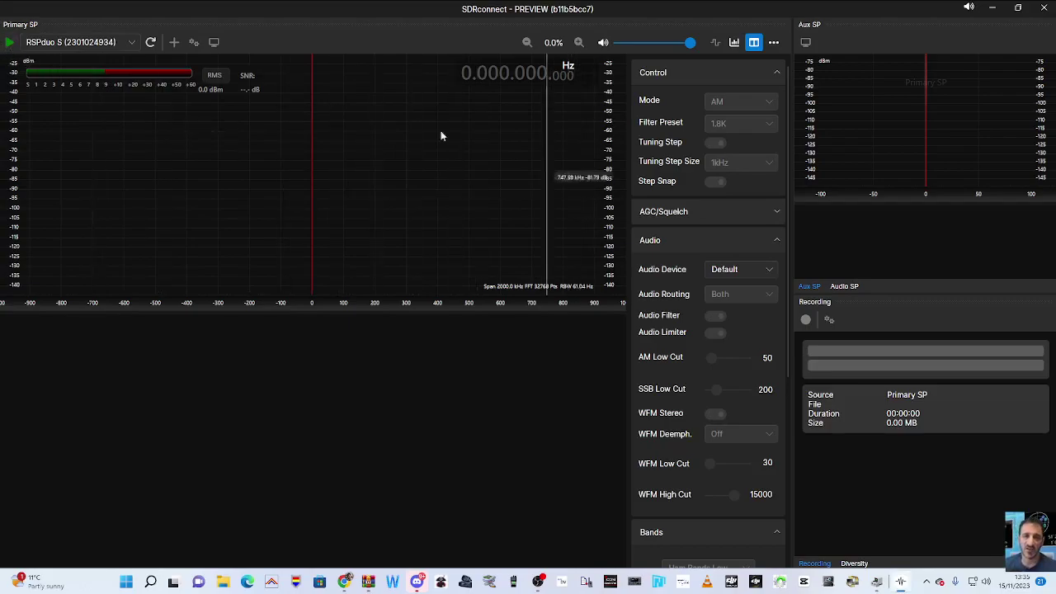
Refresh the radio device list, keep RSPduo S as the primary device and start streaming.
click(133, 45)
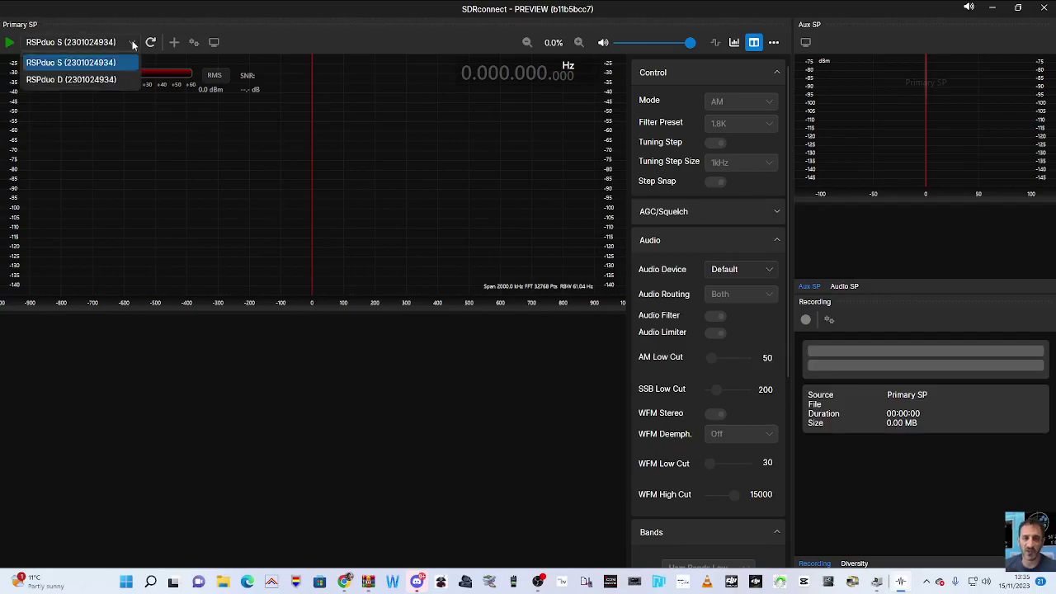
click(133, 45)
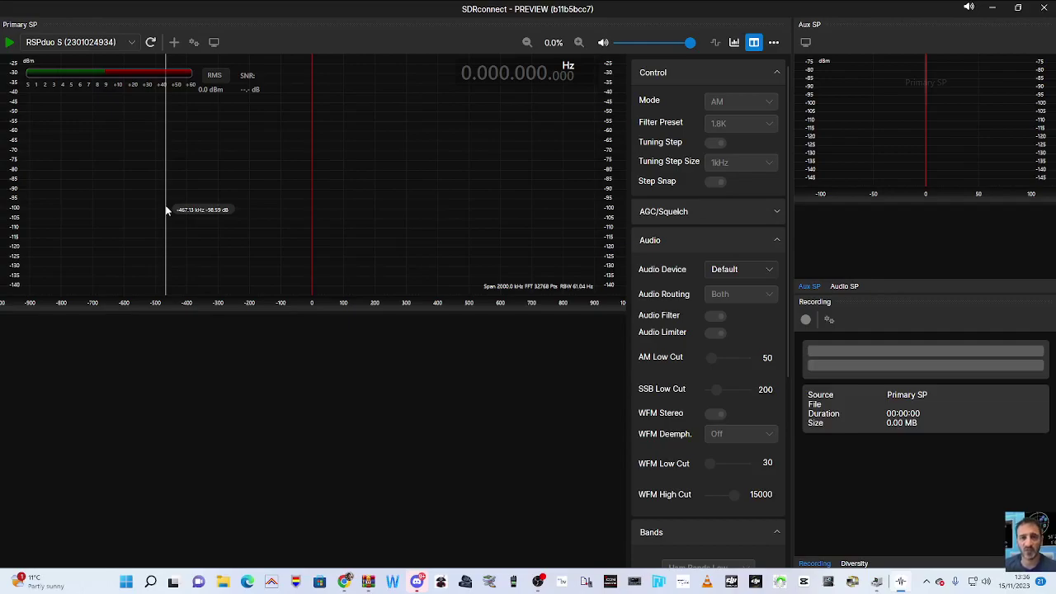
click(151, 42)
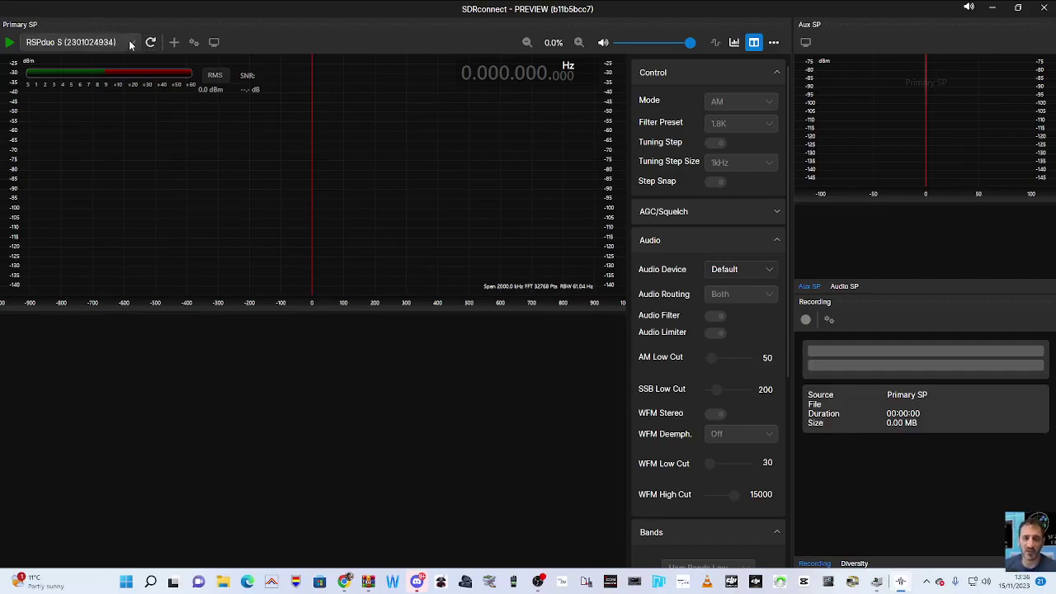
click(132, 43)
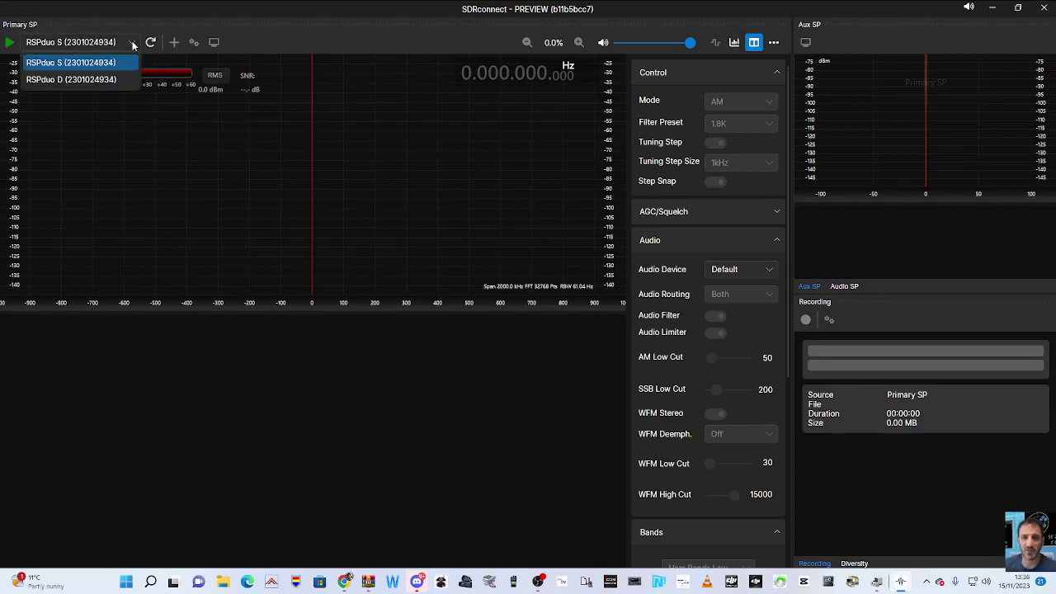
click(9, 48)
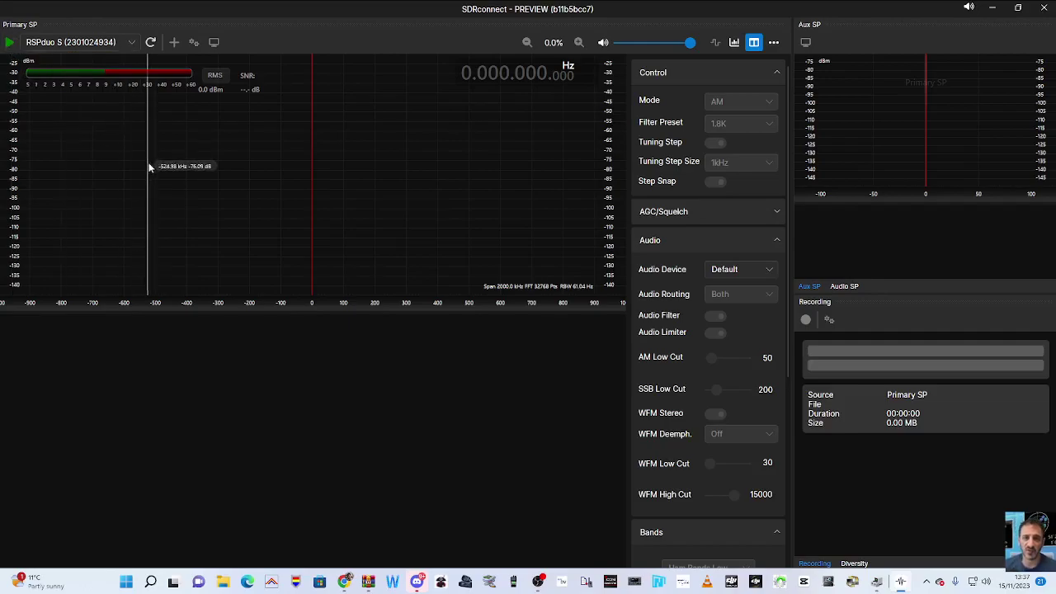
click(9, 43)
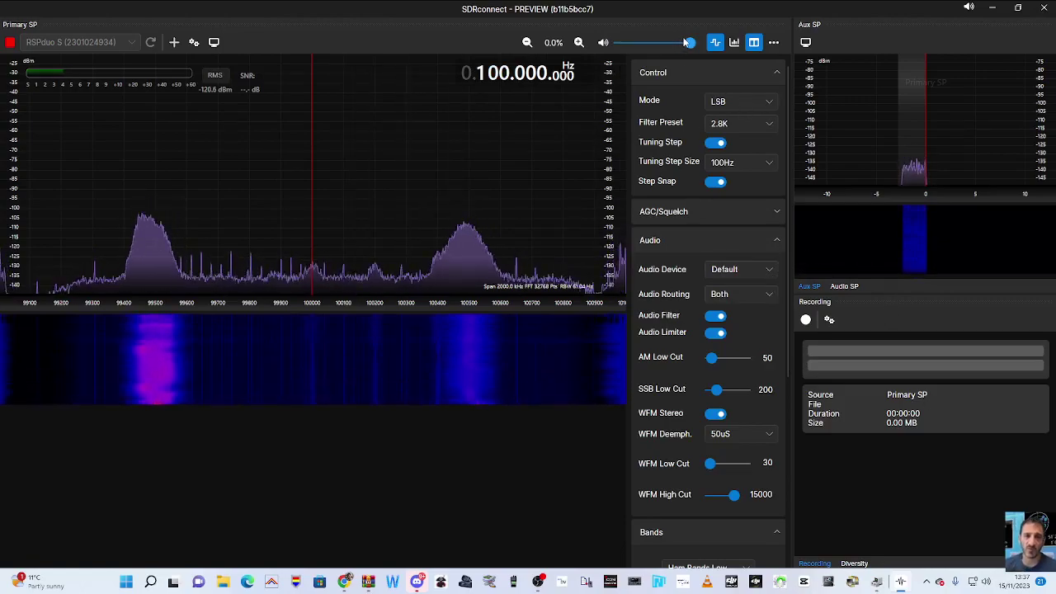
Lower the audio volume to about a third and tune to the 40m LSB band from Ham Bands Low.
drag(685, 42, 636, 50)
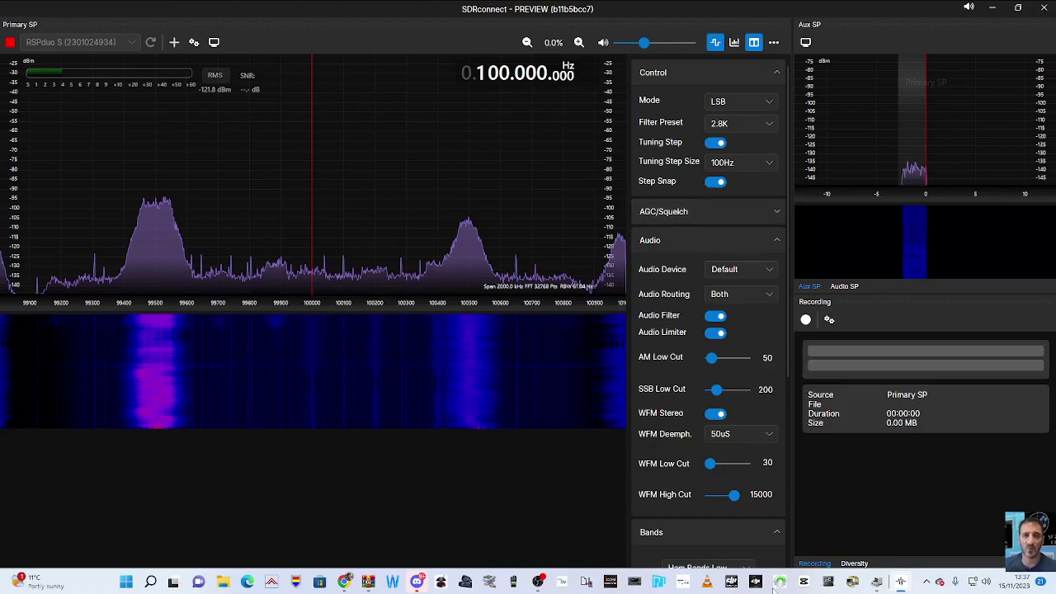
click(776, 534)
scroll(767, 512, down, 3)
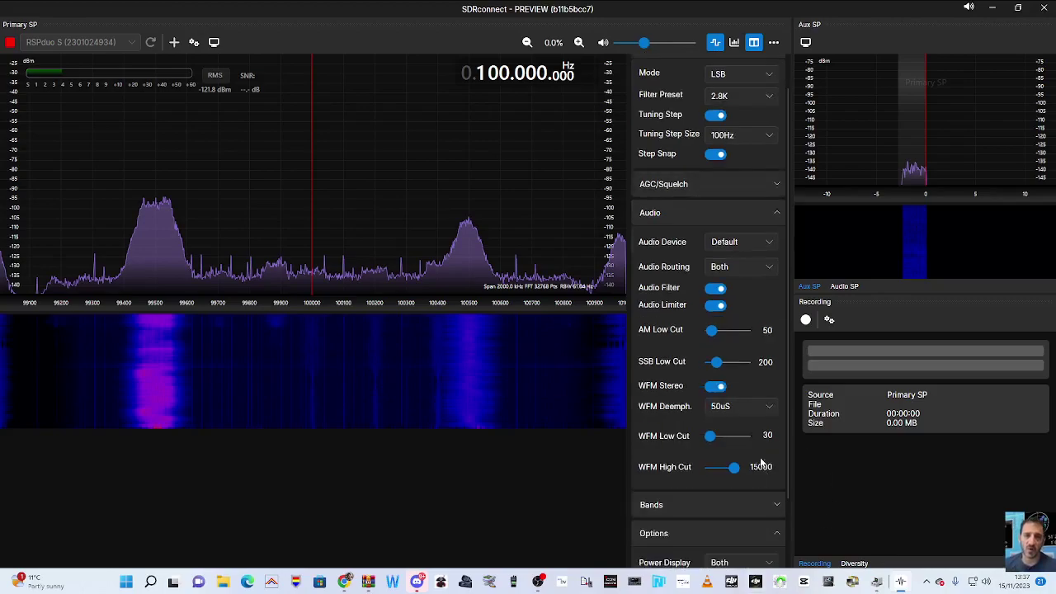
click(668, 429)
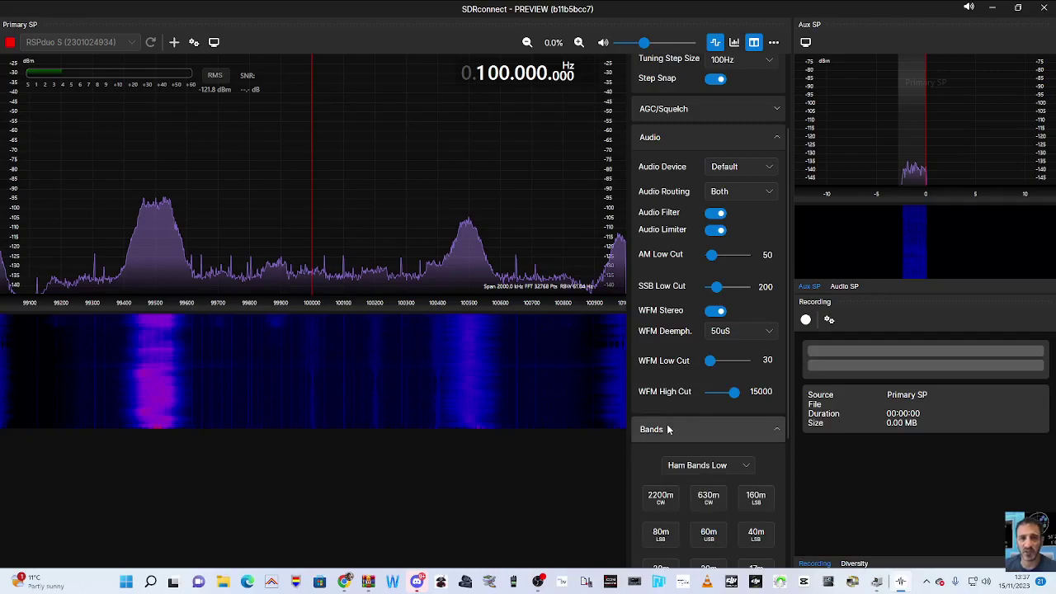
click(756, 534)
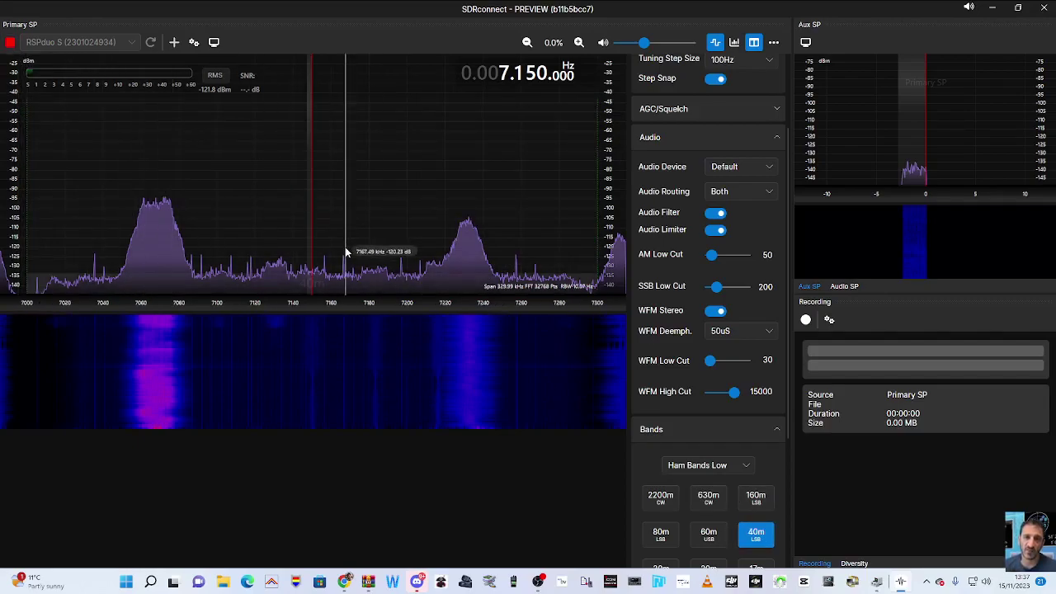
click(754, 535)
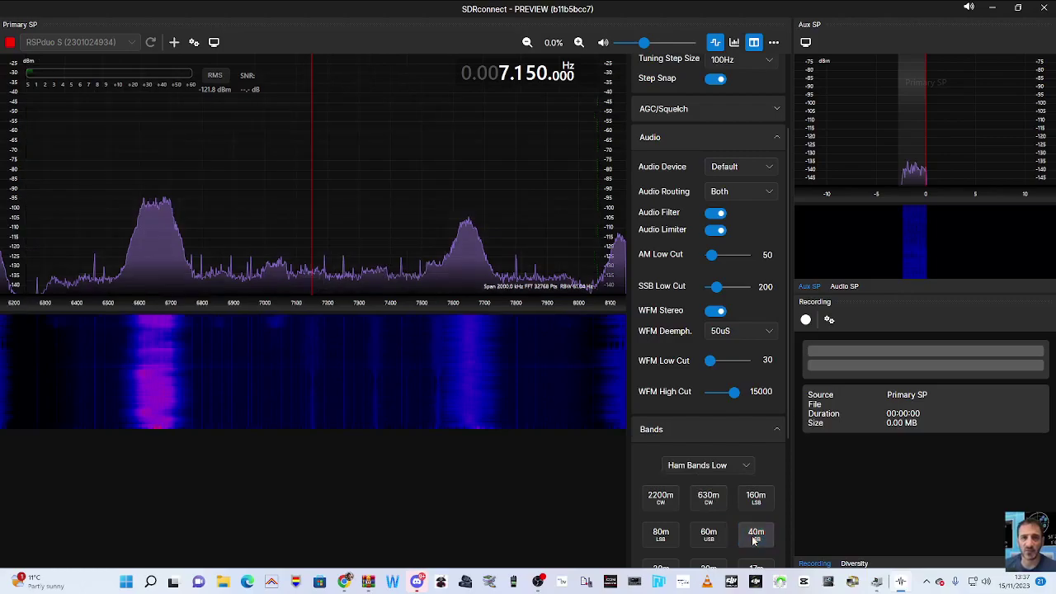
Reduce the RF gain slightly in the receiver settings and restart the radio stream twice.
click(194, 43)
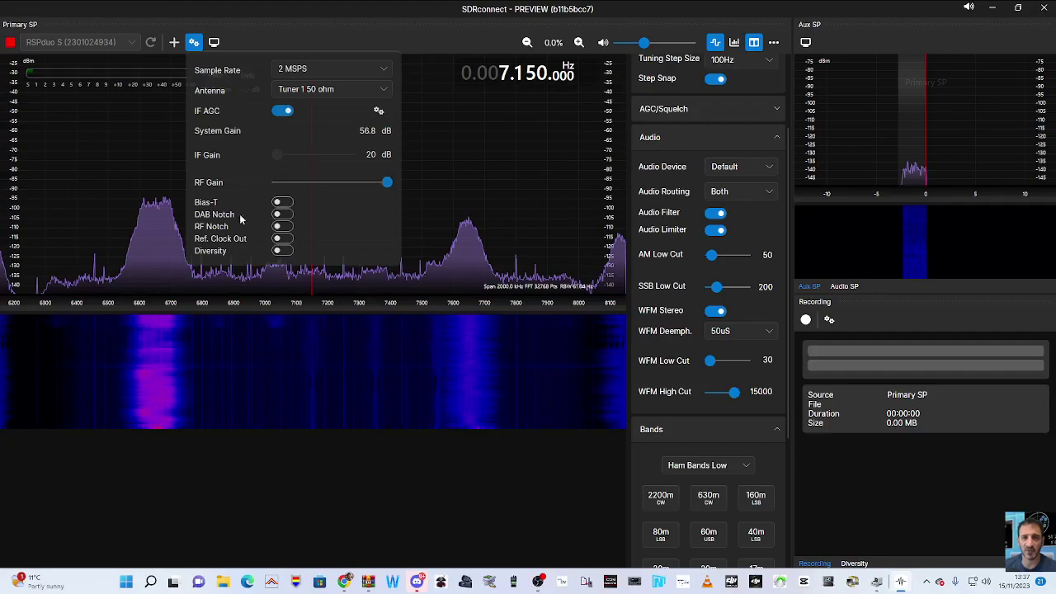
drag(382, 186, 366, 185)
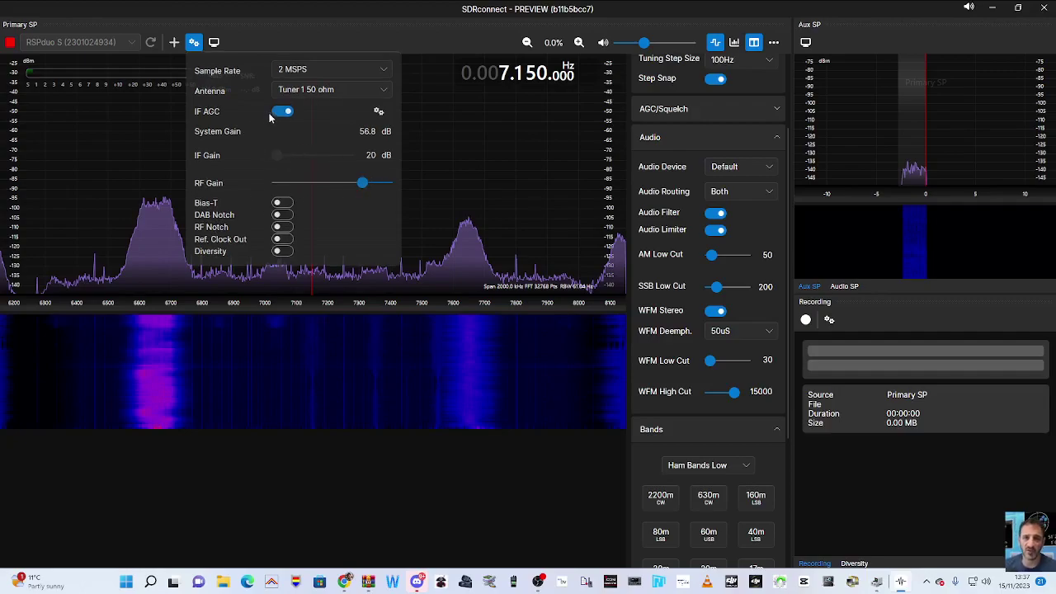
click(8, 43)
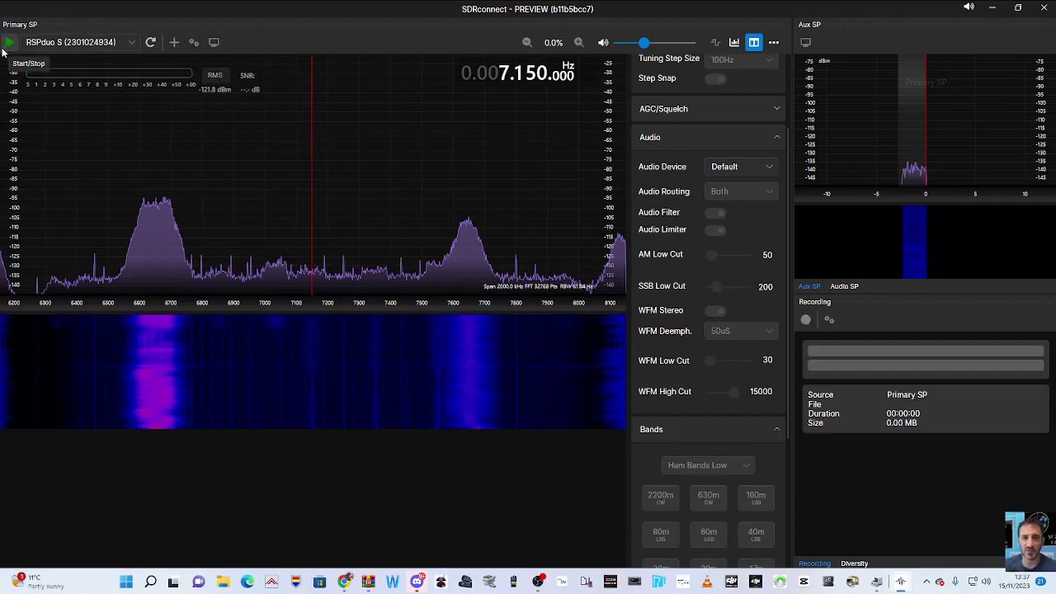
click(7, 44)
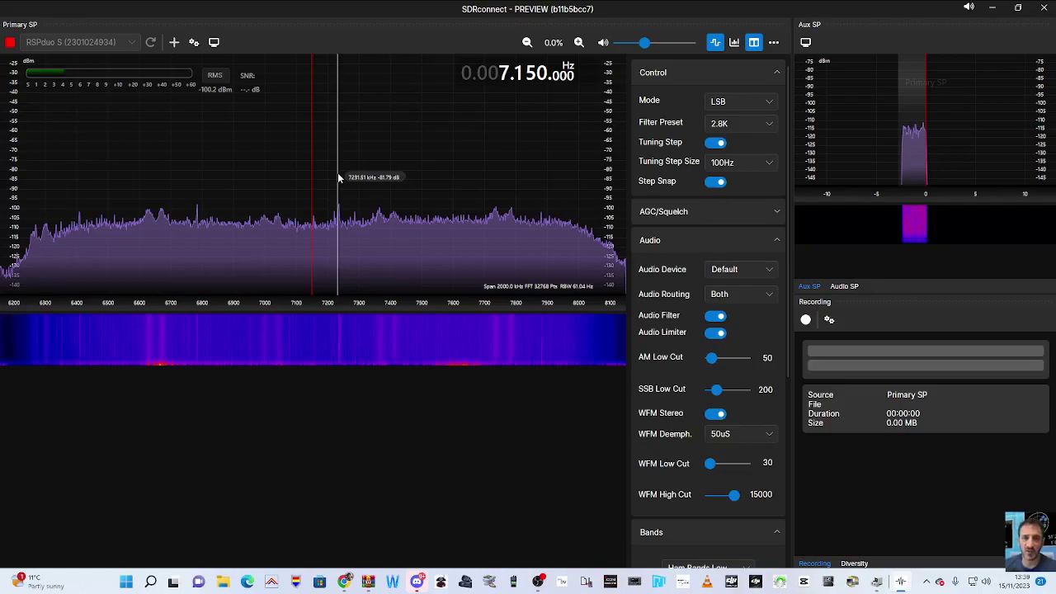
click(10, 42)
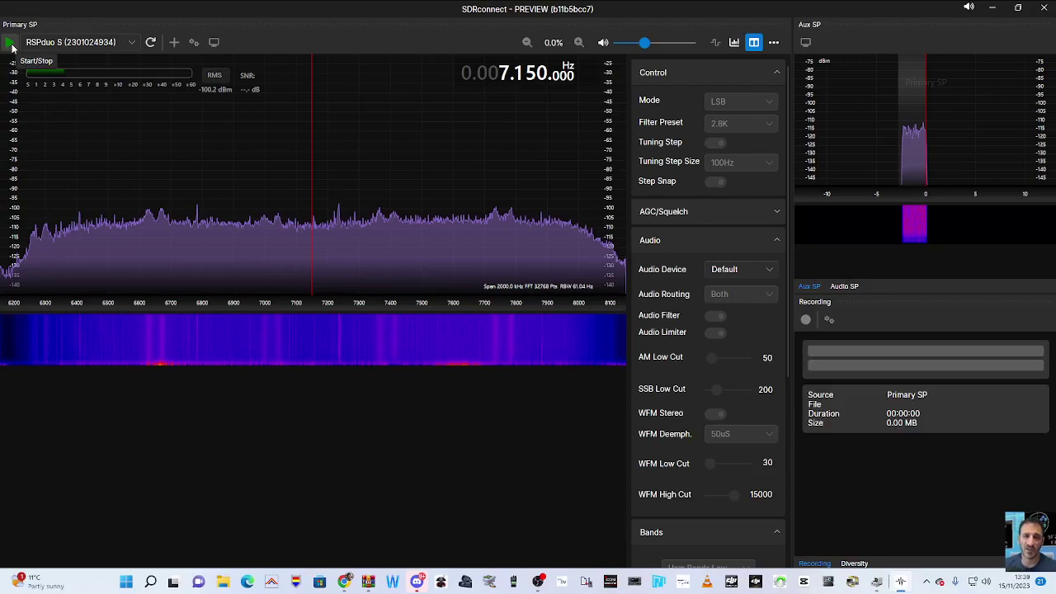
click(10, 42)
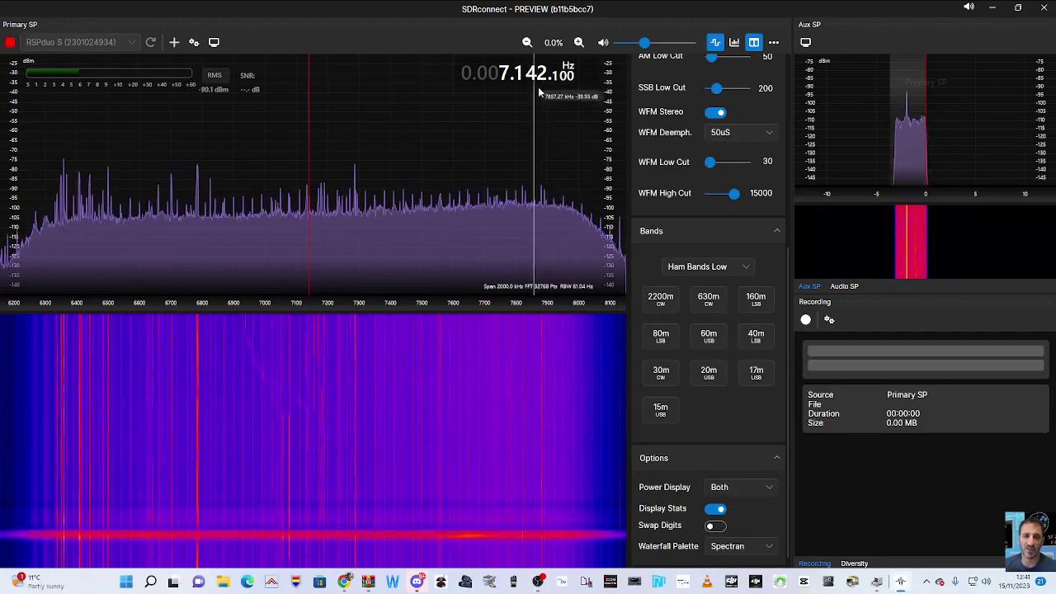
Tune the primary receiver up the 40m band in 1 kHz increments to 7.155.100.
scroll(538, 76, up, 1)
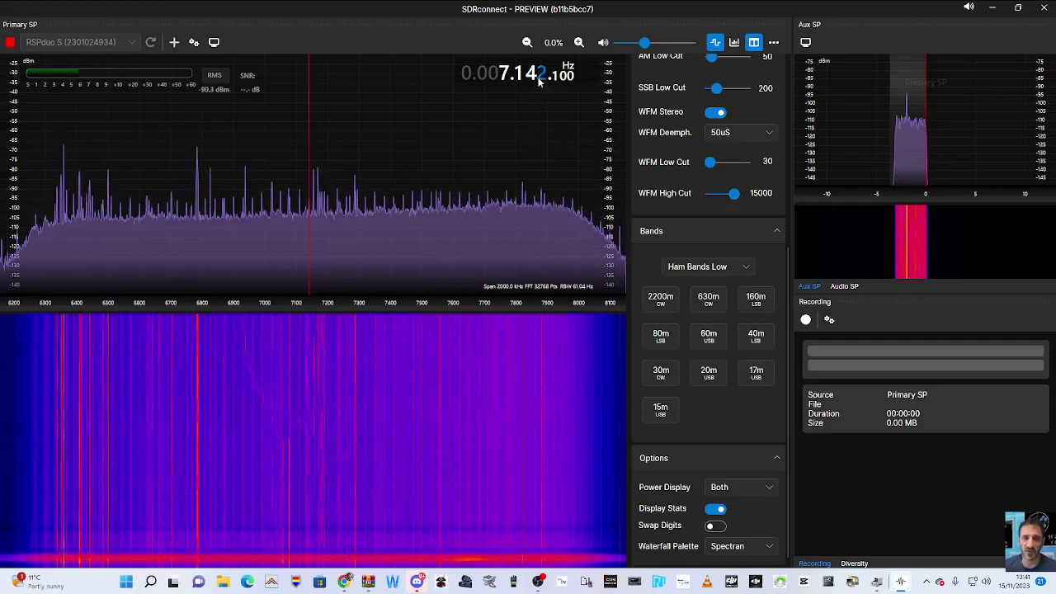
scroll(540, 78, up, 13)
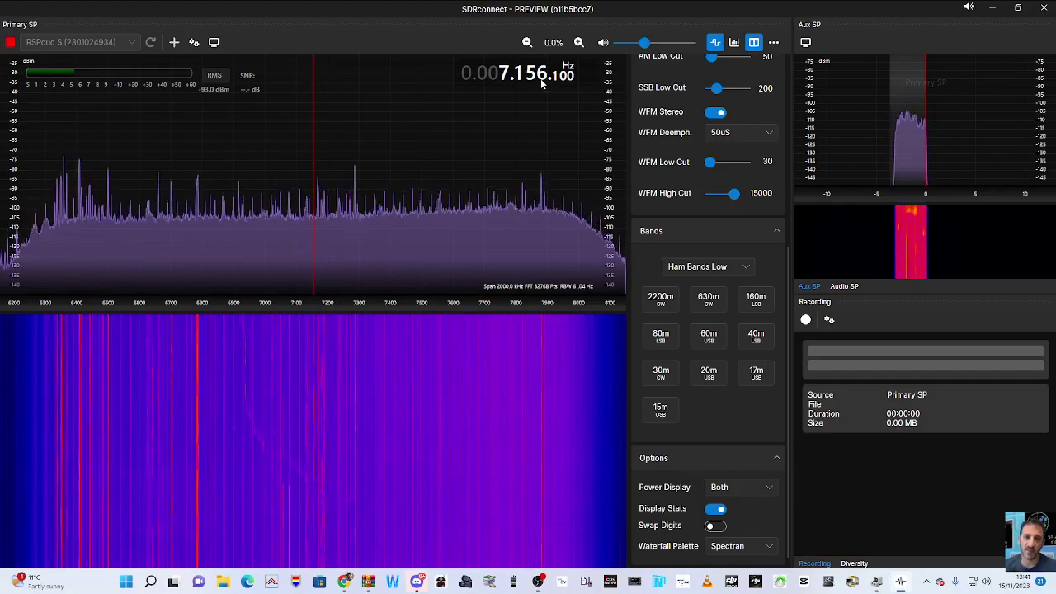
scroll(540, 76, down, 1)
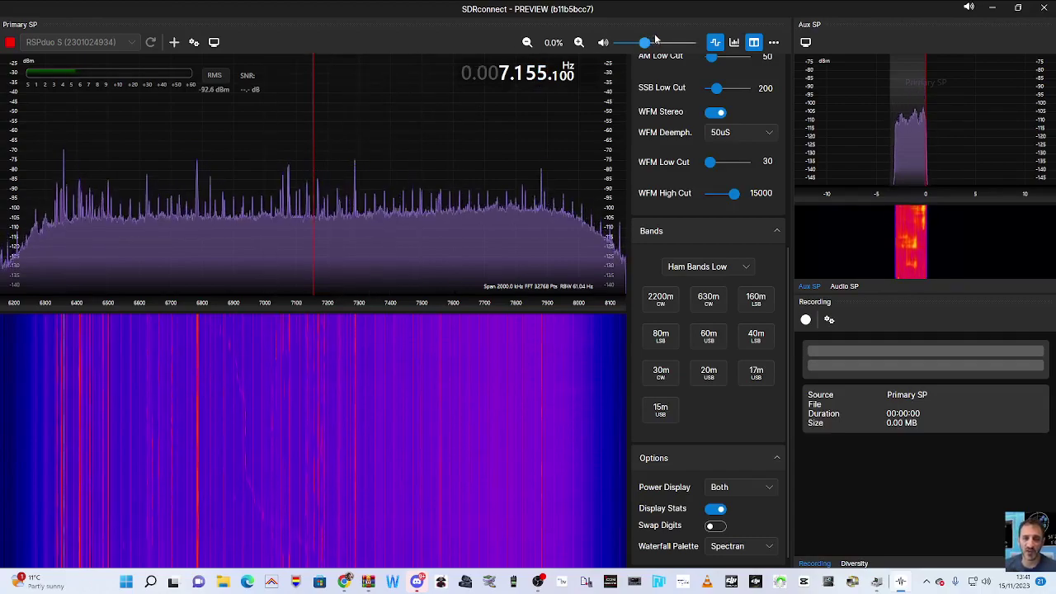
Raise the audio volume almost to maximum to hear the signal, and settle it at a low level.
drag(650, 42, 686, 43)
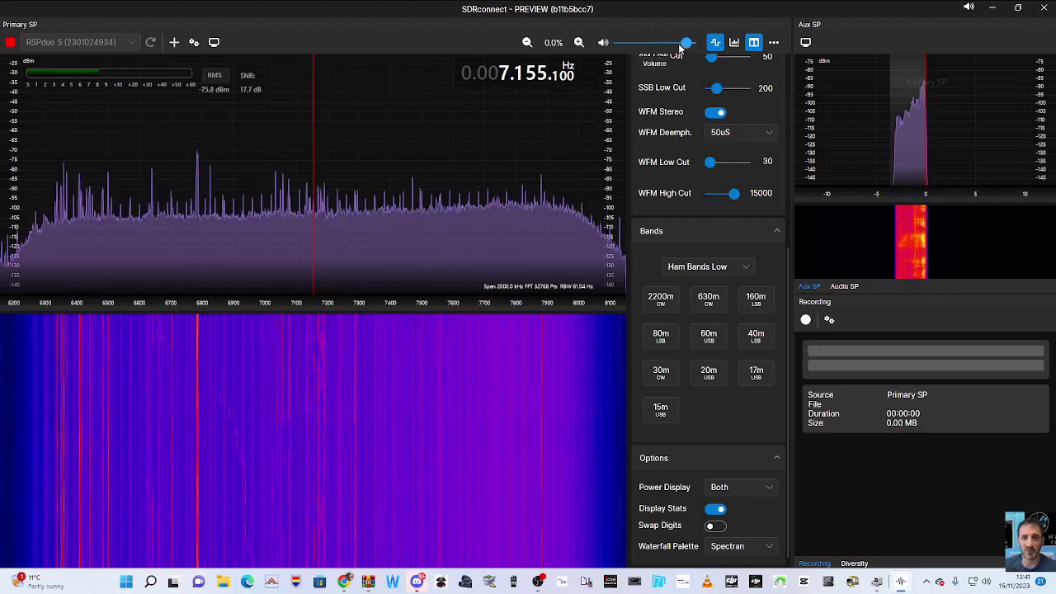
drag(685, 42, 628, 45)
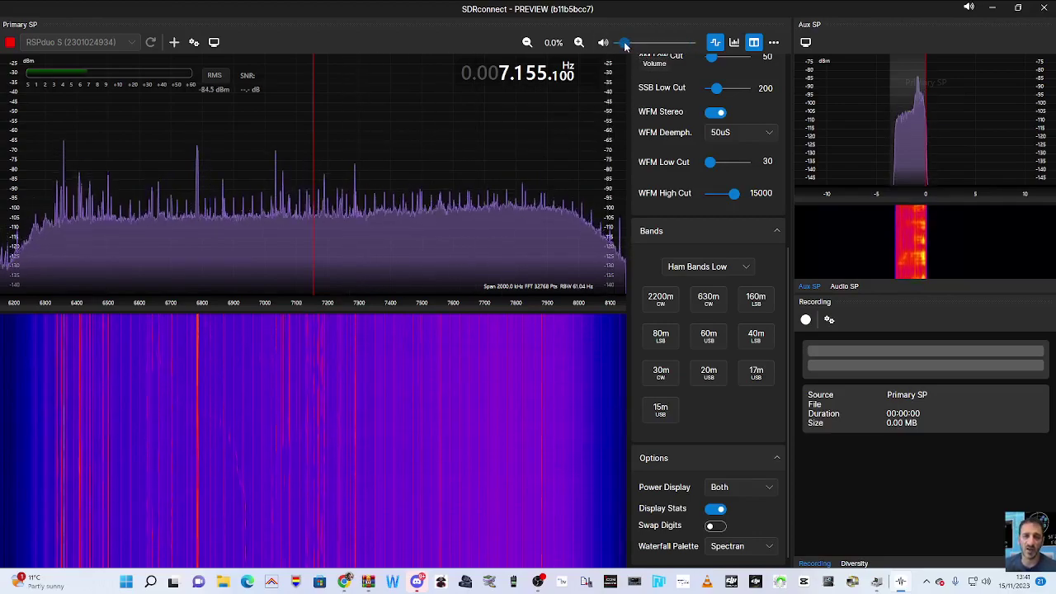
drag(629, 46, 631, 47)
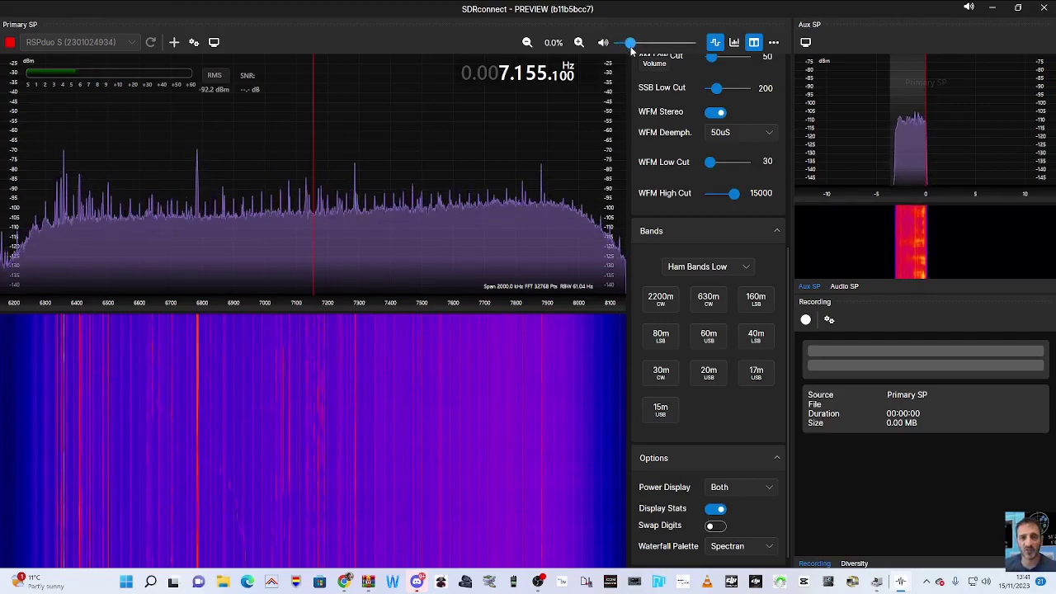
mouse_move(630, 43)
mouse_down()
mouse_move(659, 51)
mouse_move(627, 45)
mouse_up()
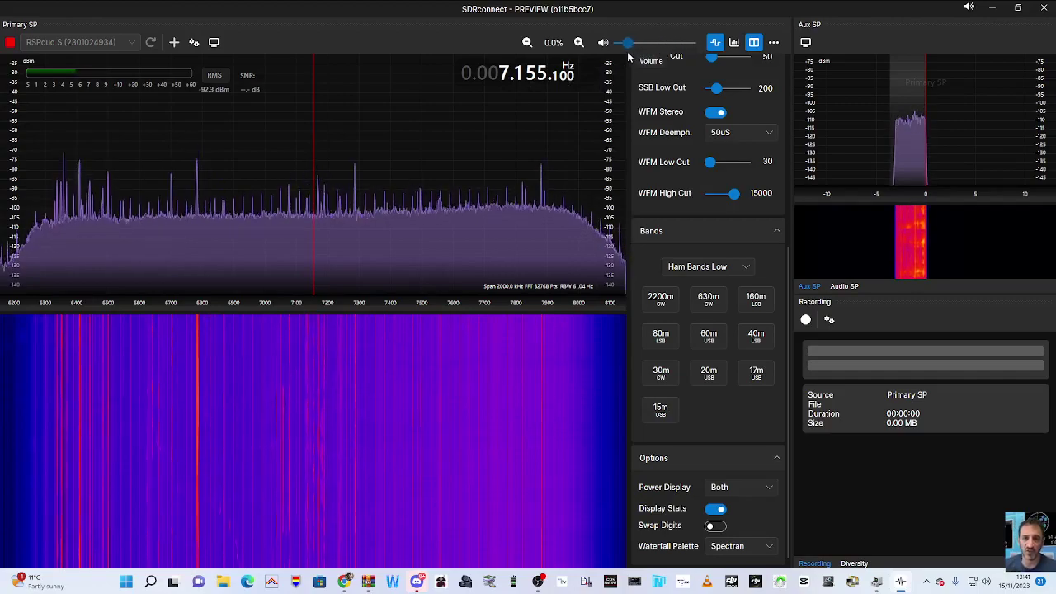
Zoom the primary spectrum in and out around the tuned frequency and settle at 53.3% zoom.
click(578, 43)
click(578, 42)
click(577, 43)
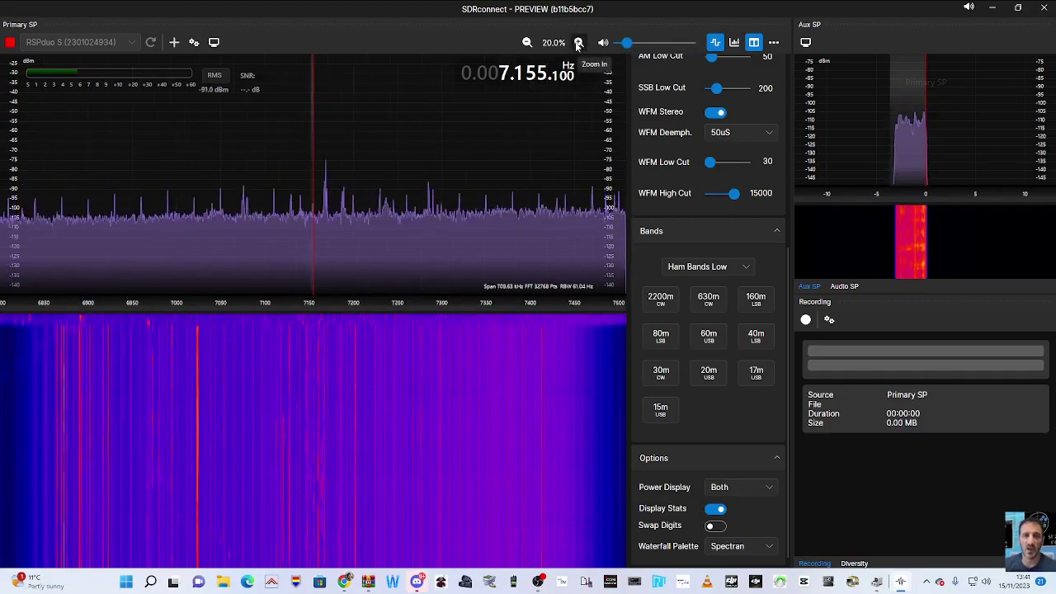
click(578, 43)
click(578, 43)
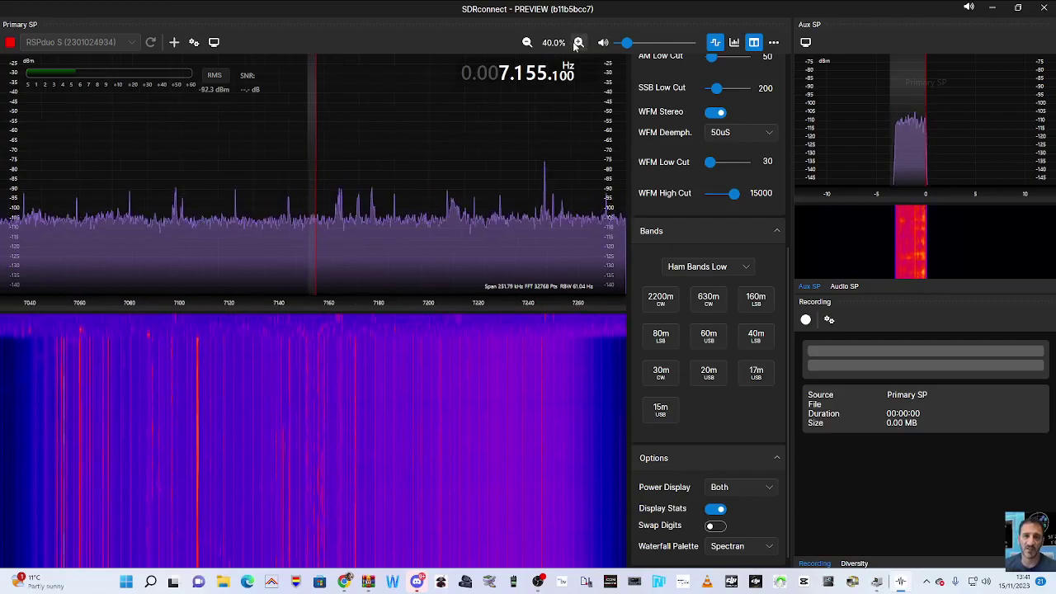
click(527, 43)
click(526, 43)
click(527, 43)
click(526, 43)
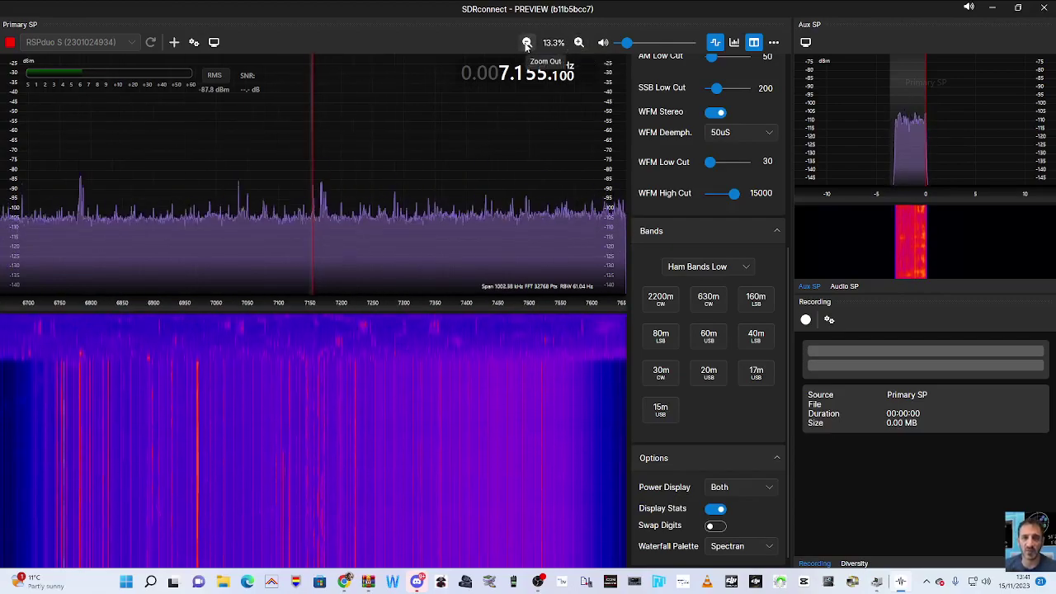
click(579, 43)
click(579, 42)
click(579, 43)
click(579, 43)
click(579, 43)
click(579, 43)
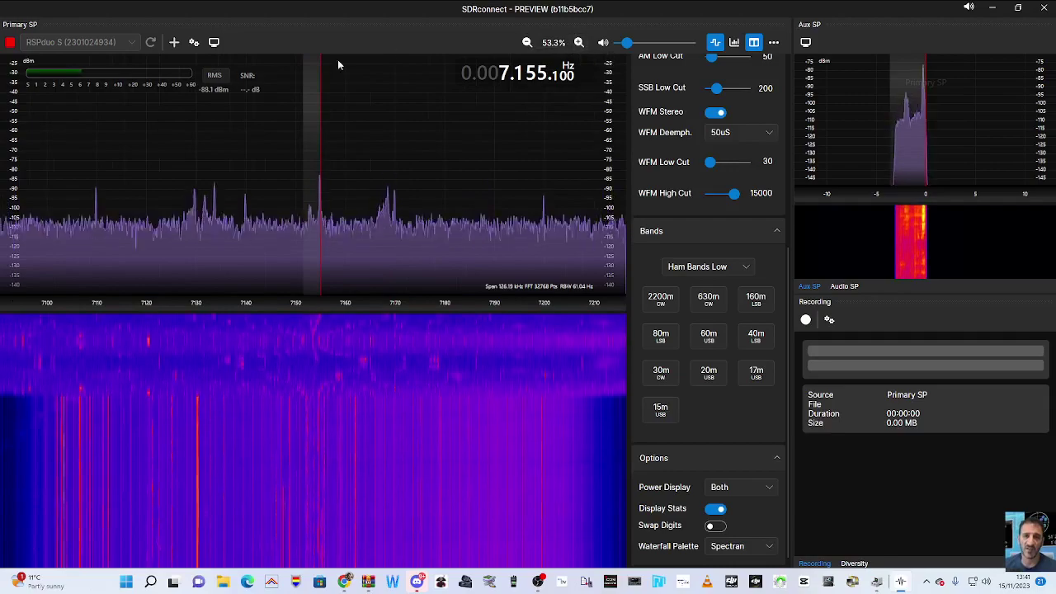
Check the available antenna port options in the primary receiver's settings, leaving Tuner 2 50 ohm selected.
click(193, 43)
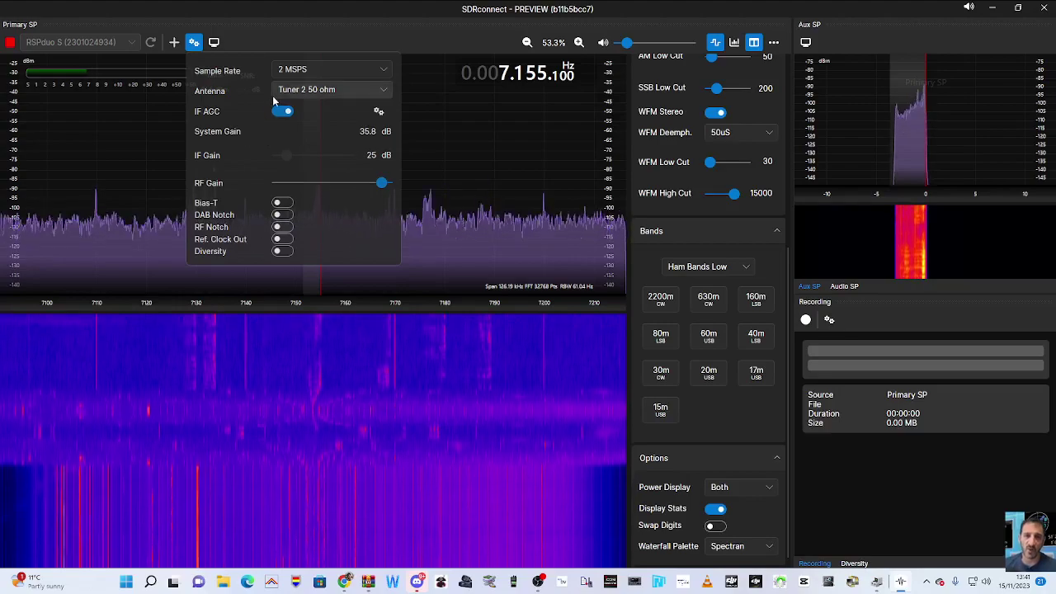
click(384, 90)
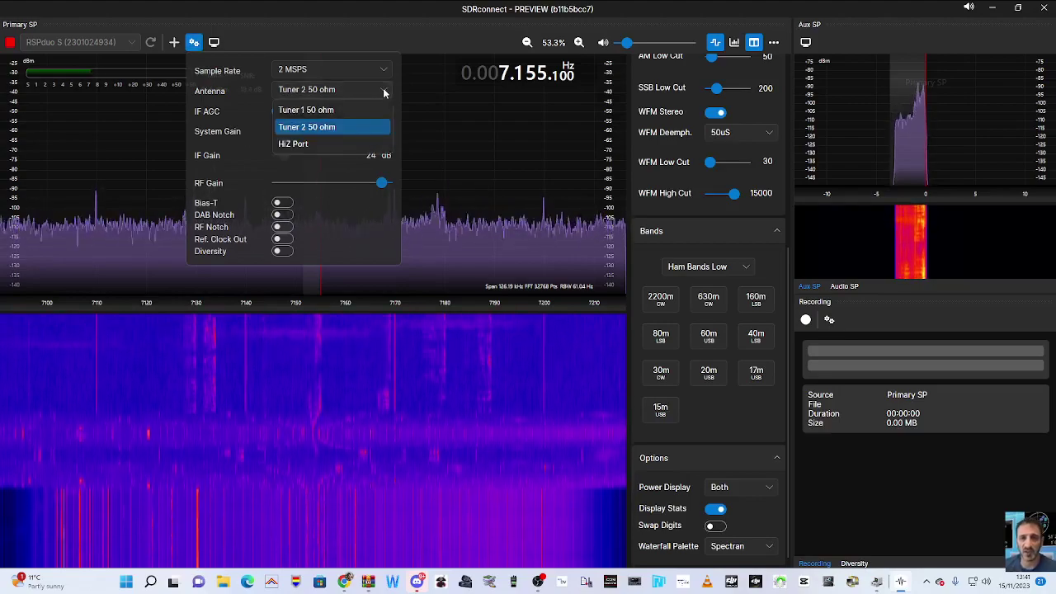
click(384, 91)
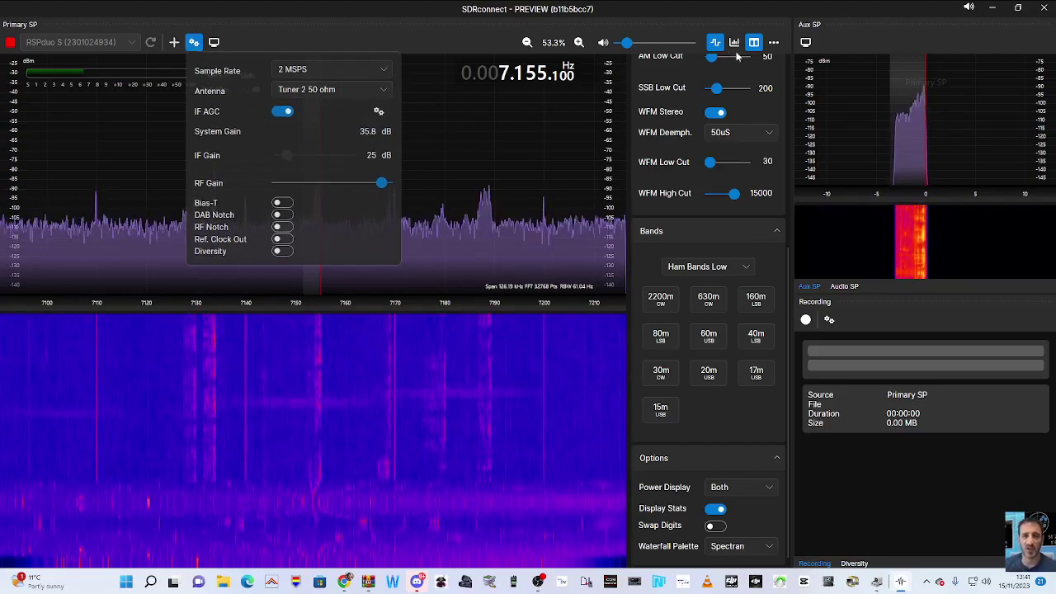
Open the About SDRconnect information, read through the licence agreement and close it.
click(774, 46)
click(774, 45)
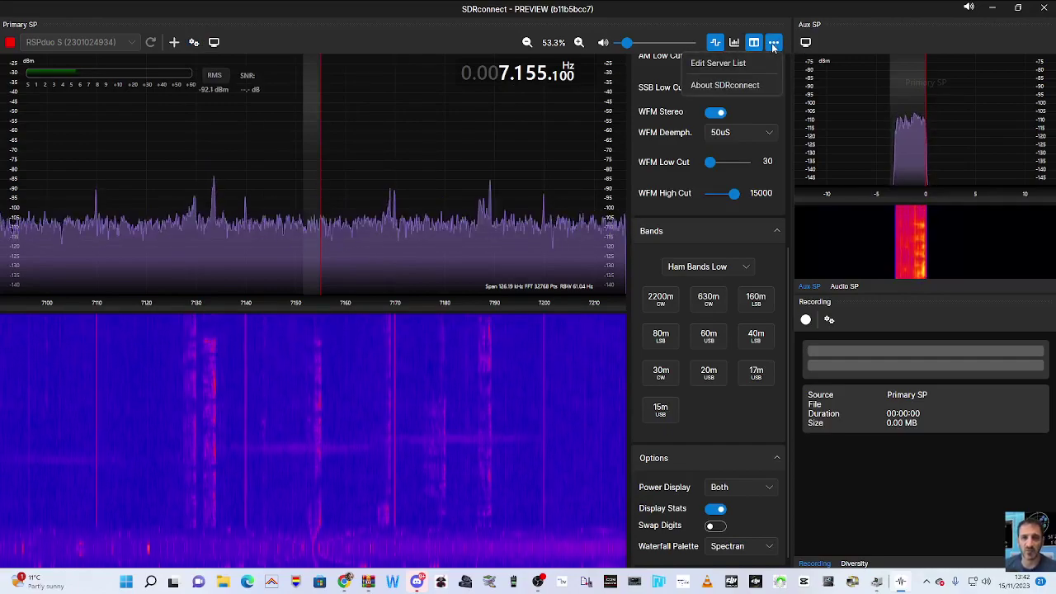
click(737, 88)
scroll(545, 231, down, 6)
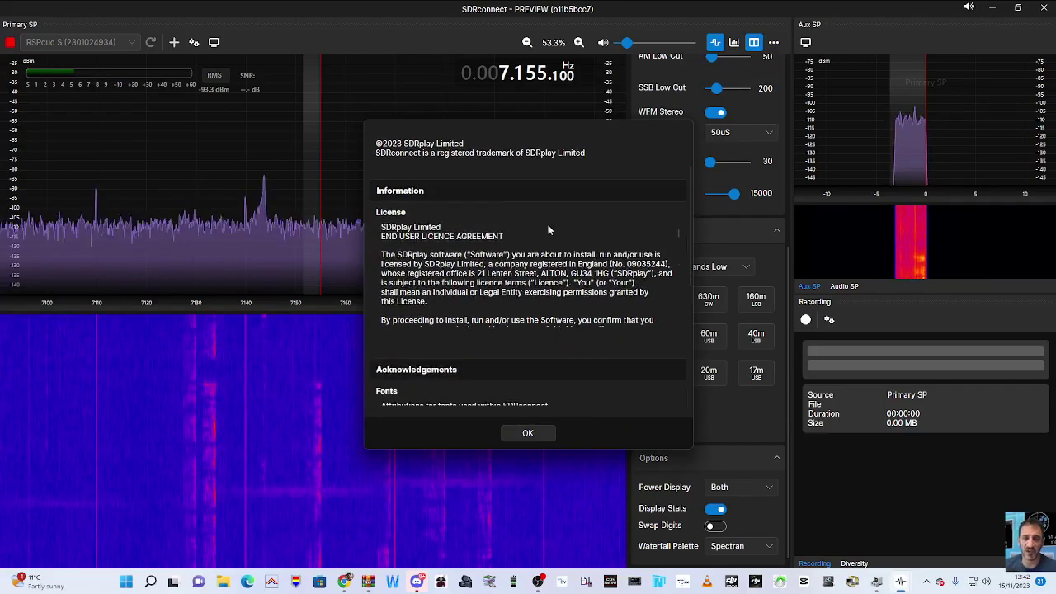
scroll(557, 262, down, 5)
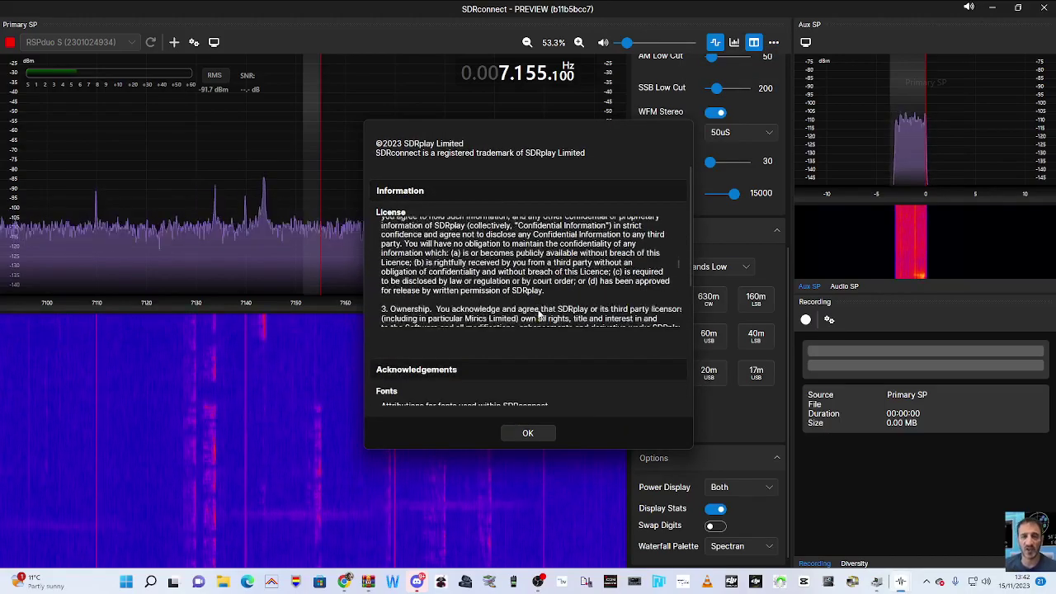
click(528, 433)
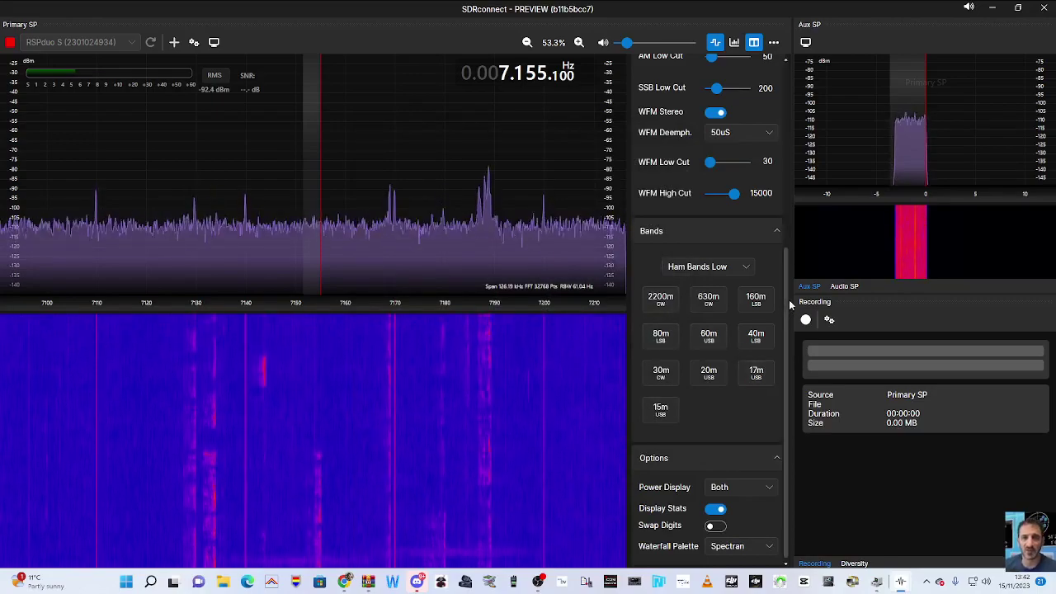
Review the available choices for the power display and the waterfall palette in the primary receiver's options.
drag(786, 276, 789, 352)
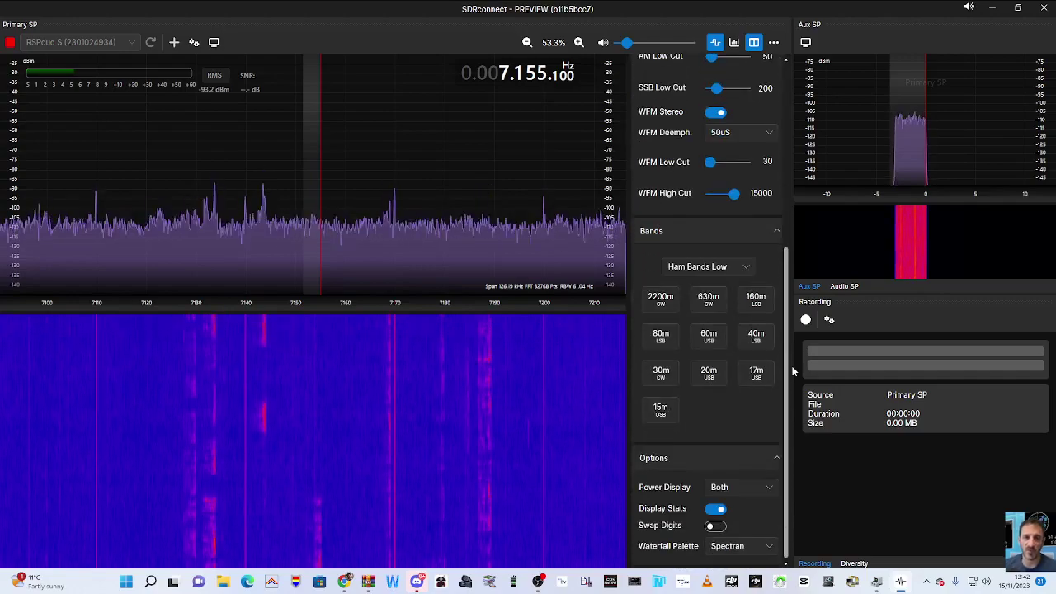
click(772, 491)
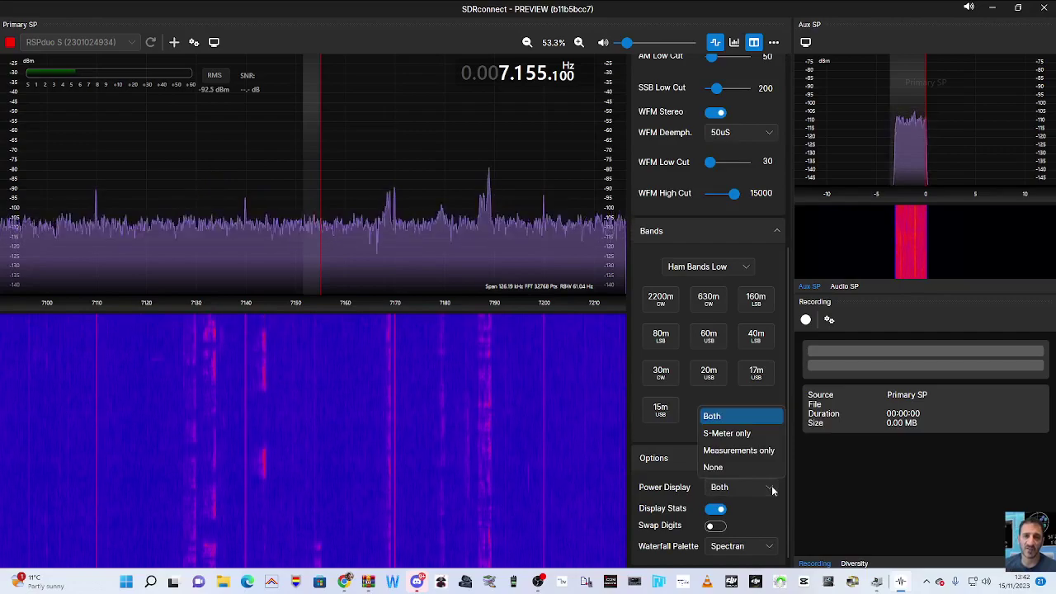
click(772, 491)
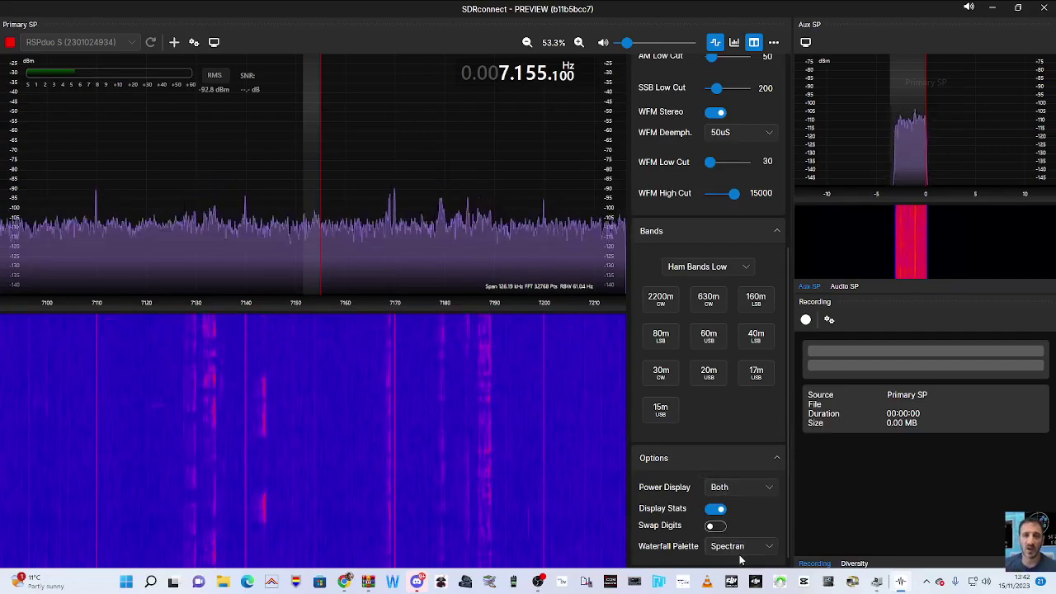
click(770, 548)
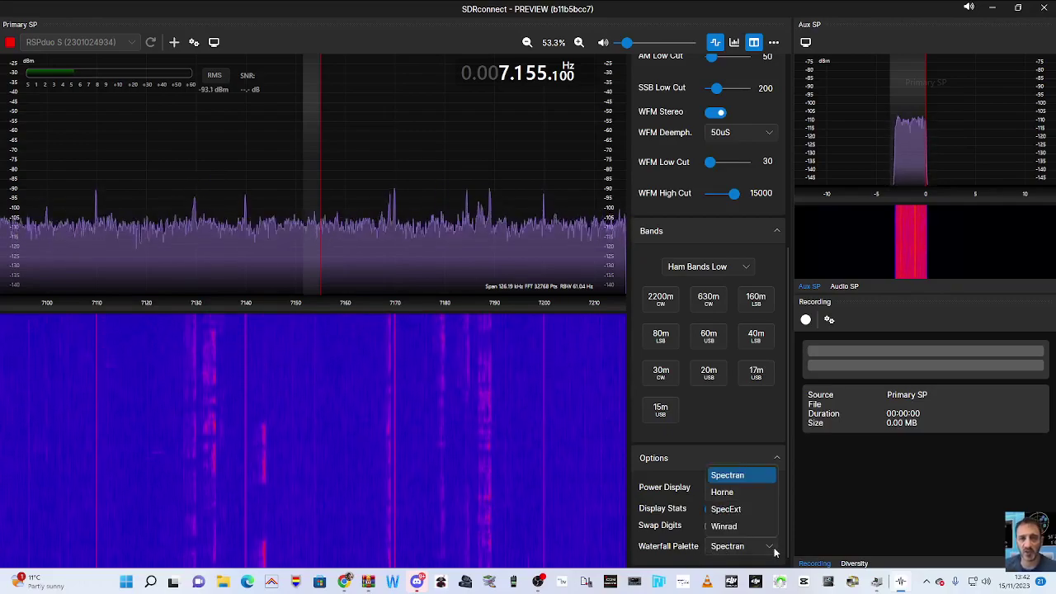
click(774, 552)
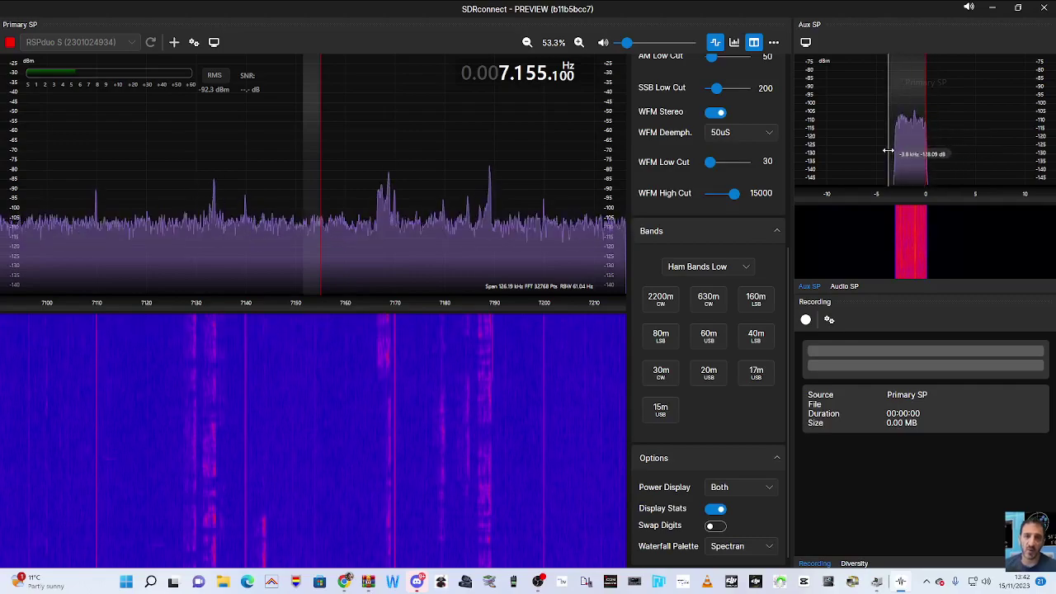
Try moving the lower filter edge in the auxiliary spectrum, and briefly open the recording settings.
drag(846, 154, 885, 130)
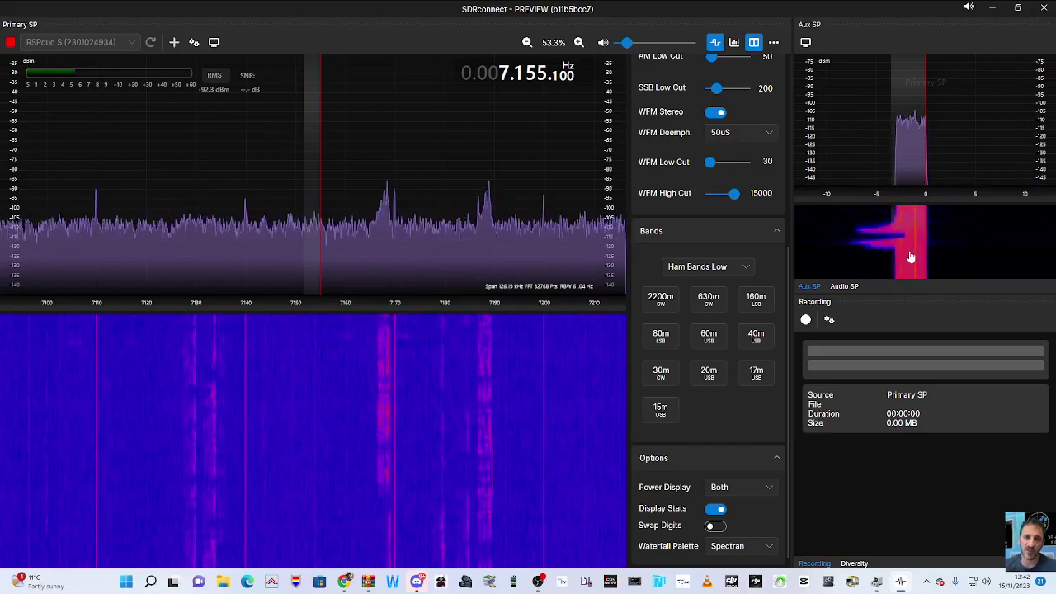
click(830, 320)
click(971, 462)
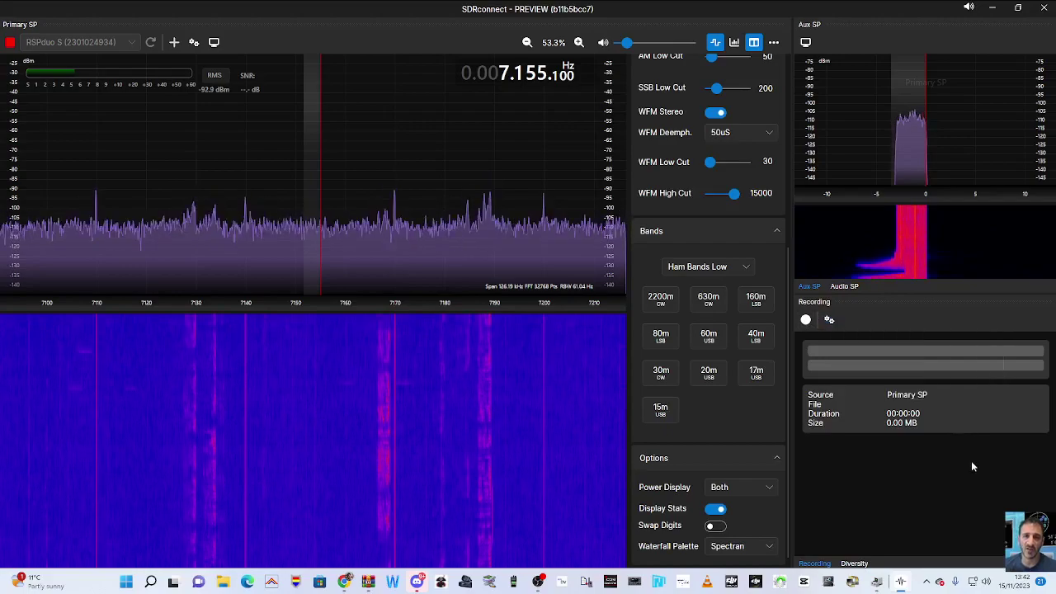
Add a virtual receiver in its own floating window and tune it down to 6.151.790.
click(174, 43)
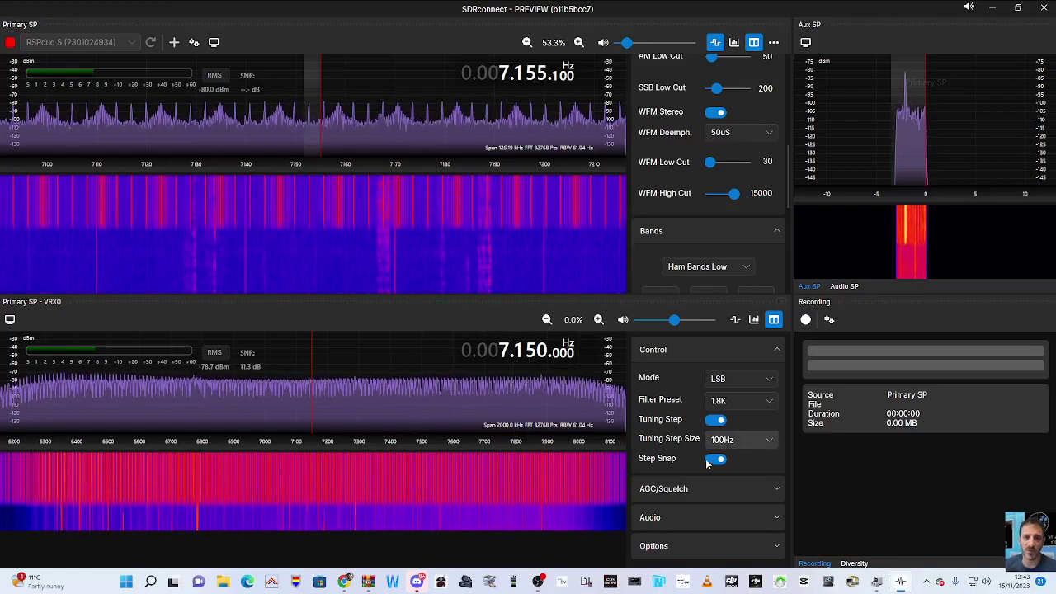
drag(505, 304, 437, 265)
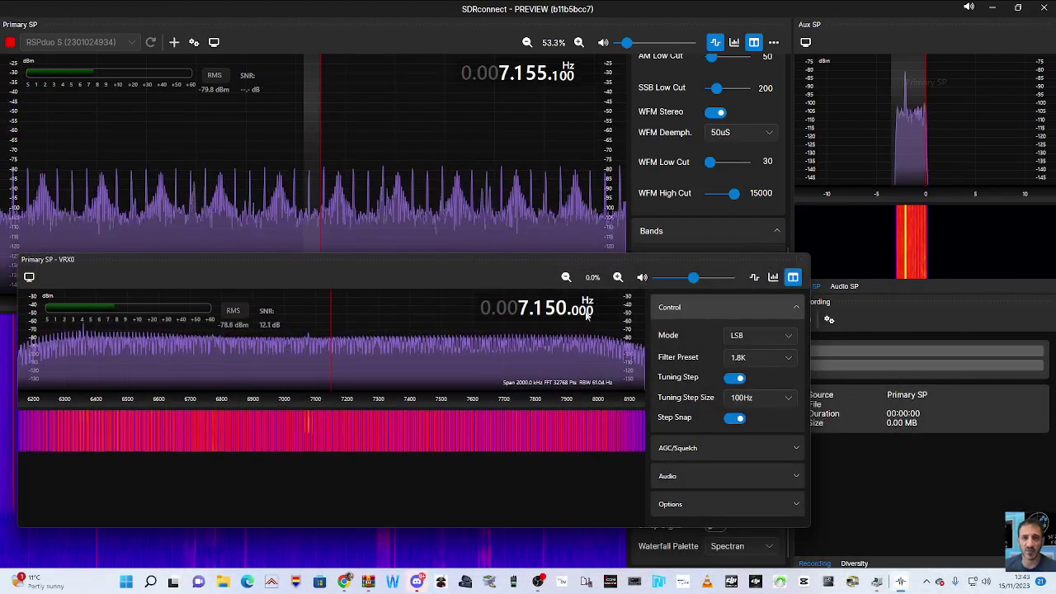
scroll(519, 310, up, 1)
scroll(507, 312, down, 2)
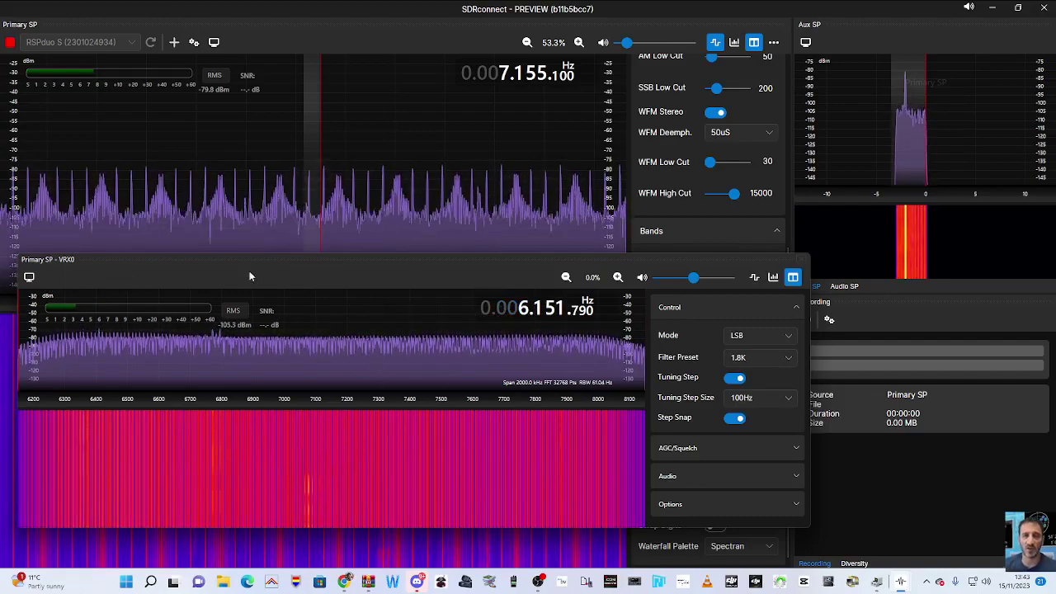
Check the virtual receiver's spectrum and waterfall display settings, and turn its volume all the way down.
drag(261, 273, 429, 238)
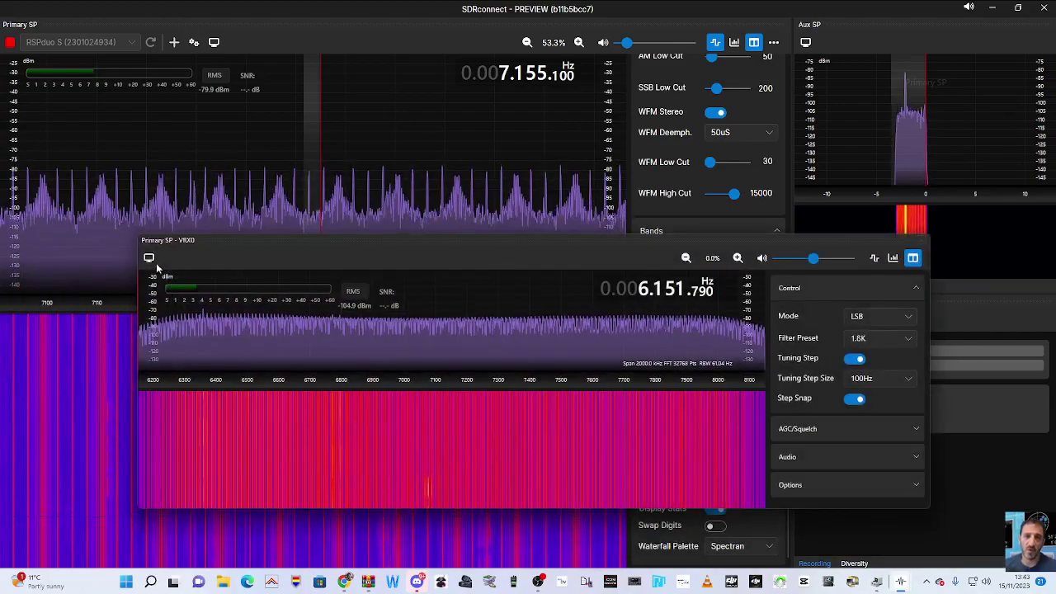
click(149, 259)
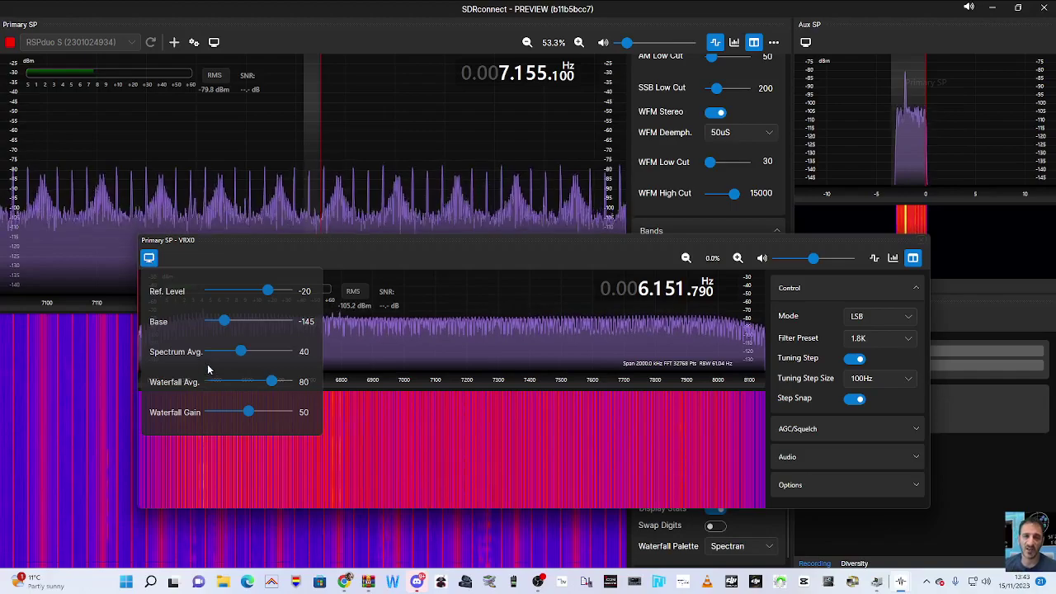
click(557, 257)
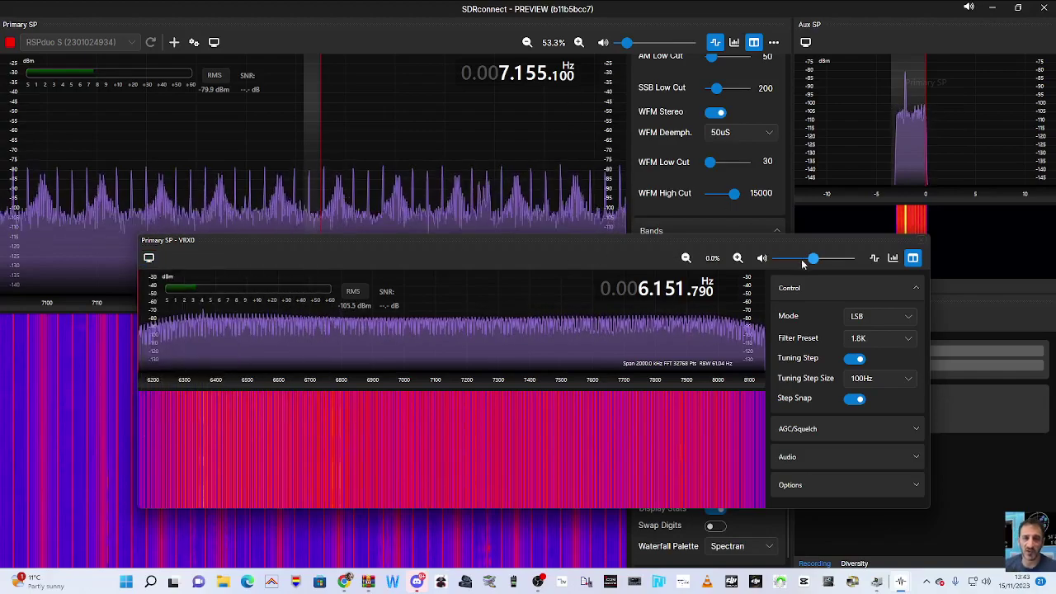
drag(801, 263, 775, 262)
drag(533, 237, 436, 312)
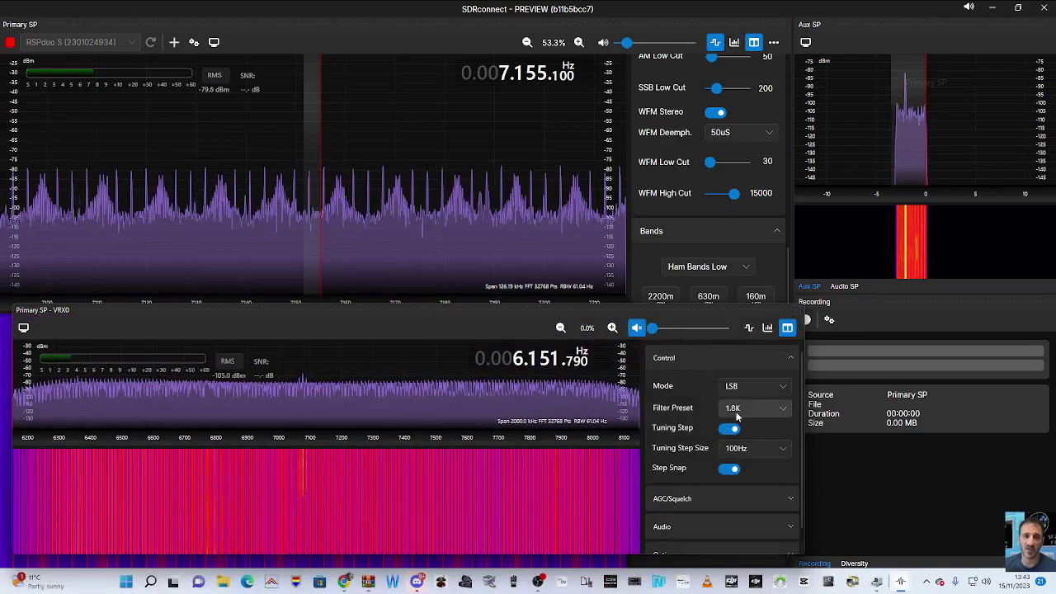
Set the virtual receiver's demodulation mode to WFM.
scroll(737, 417, down, 1)
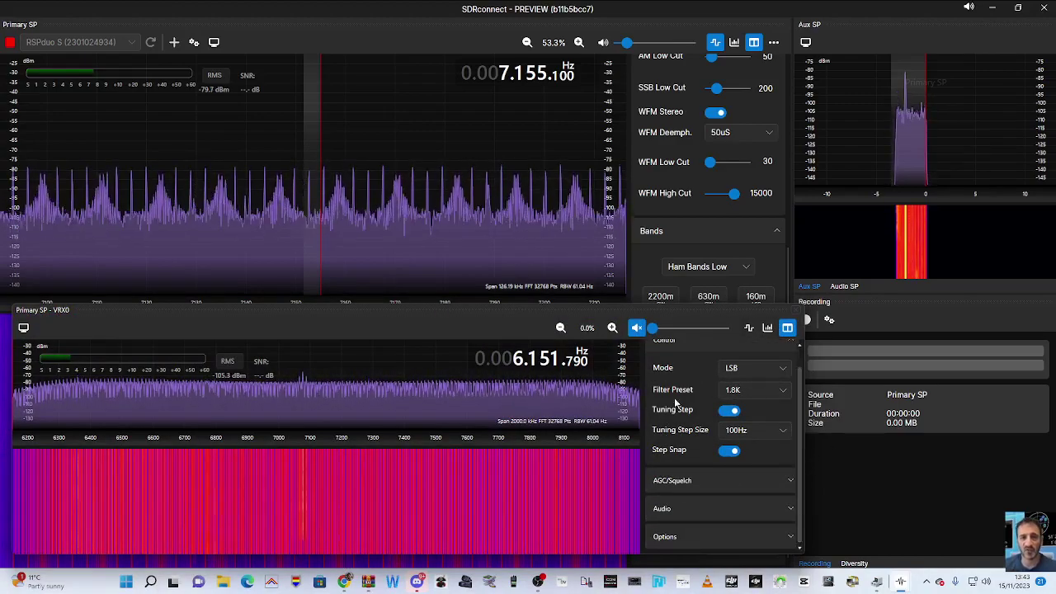
click(776, 373)
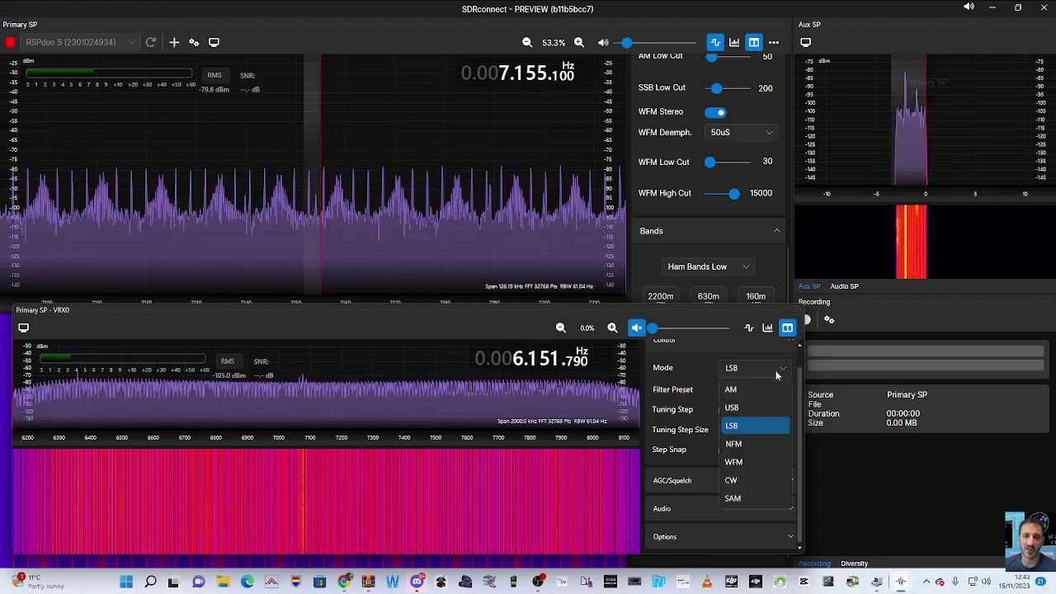
click(739, 463)
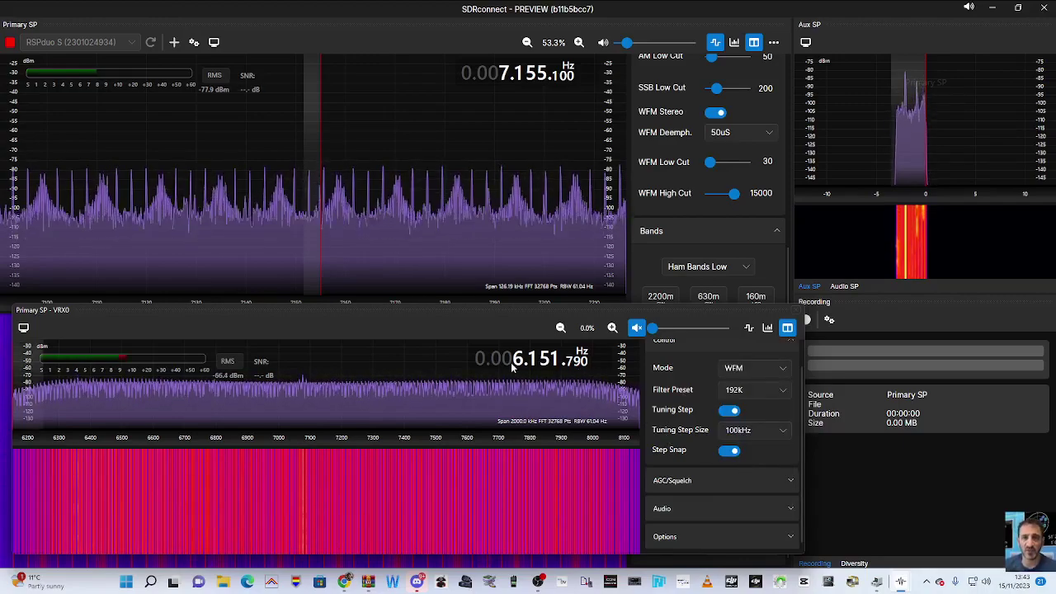
Tune the virtual receiver to 8.053.990, down to 6.245.990 and back up to 8.053.990.
click(619, 387)
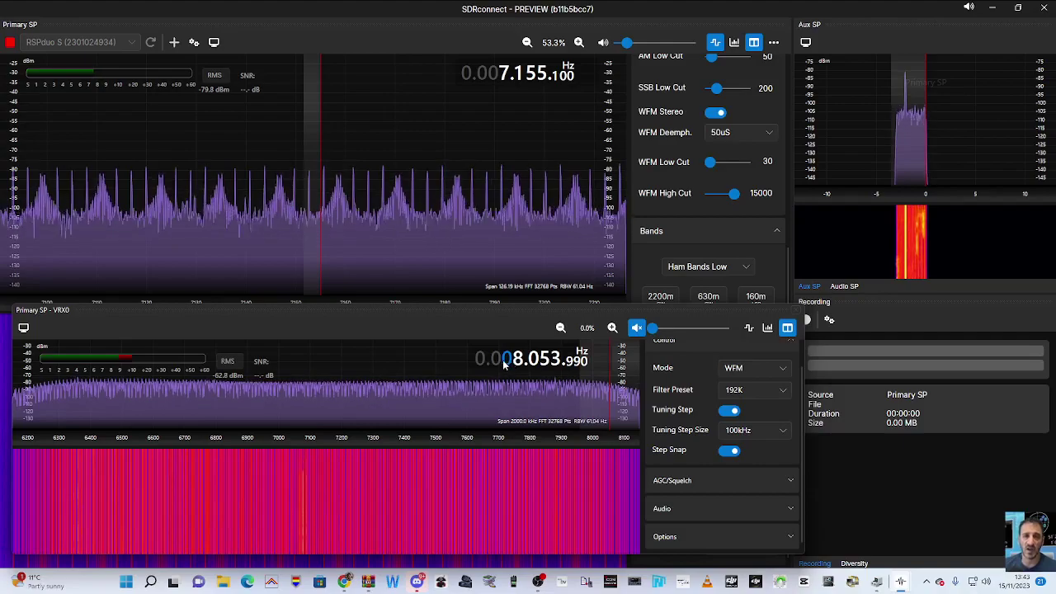
scroll(502, 364, down, 2)
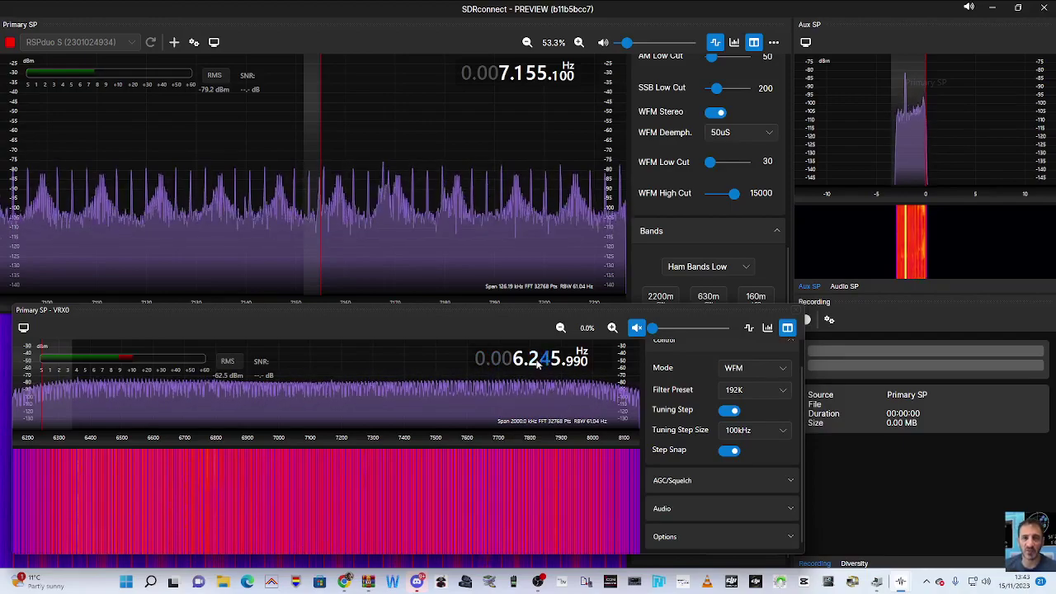
scroll(518, 364, up, 1)
scroll(519, 364, down, 1)
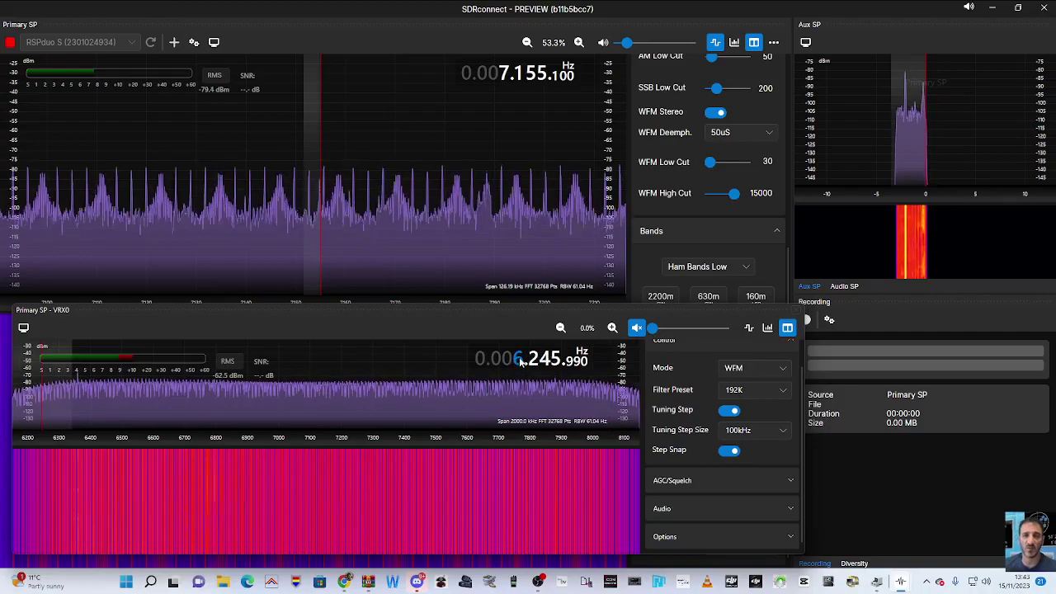
scroll(523, 364, up, 1)
scroll(521, 364, down, 2)
scroll(518, 364, up, 2)
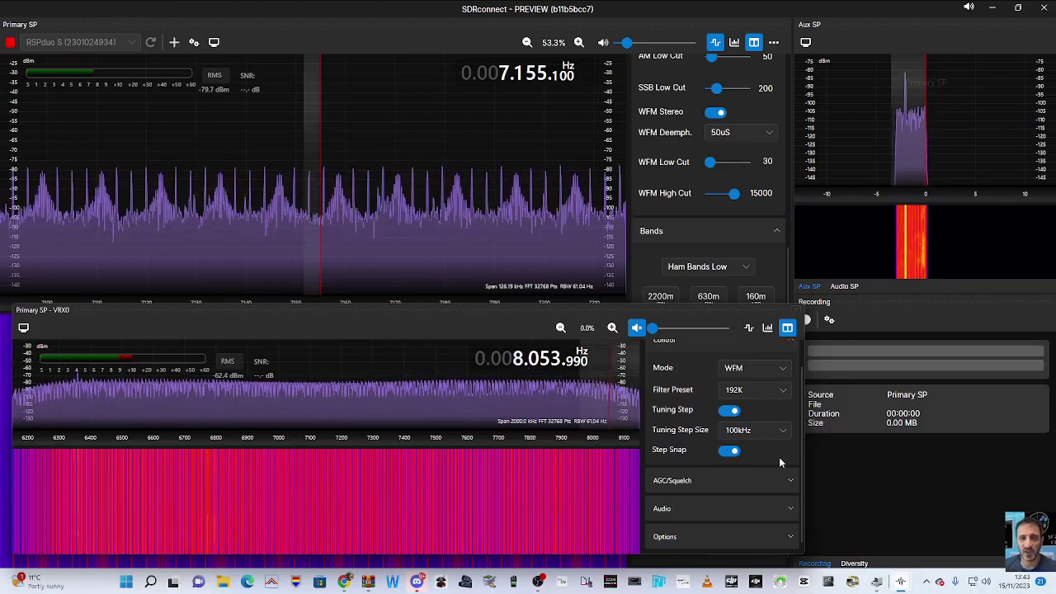
Reposition the floating virtual receiver window so that its whole spectrum and sidebar are in view.
drag(693, 305, 736, 204)
drag(605, 203, 411, 222)
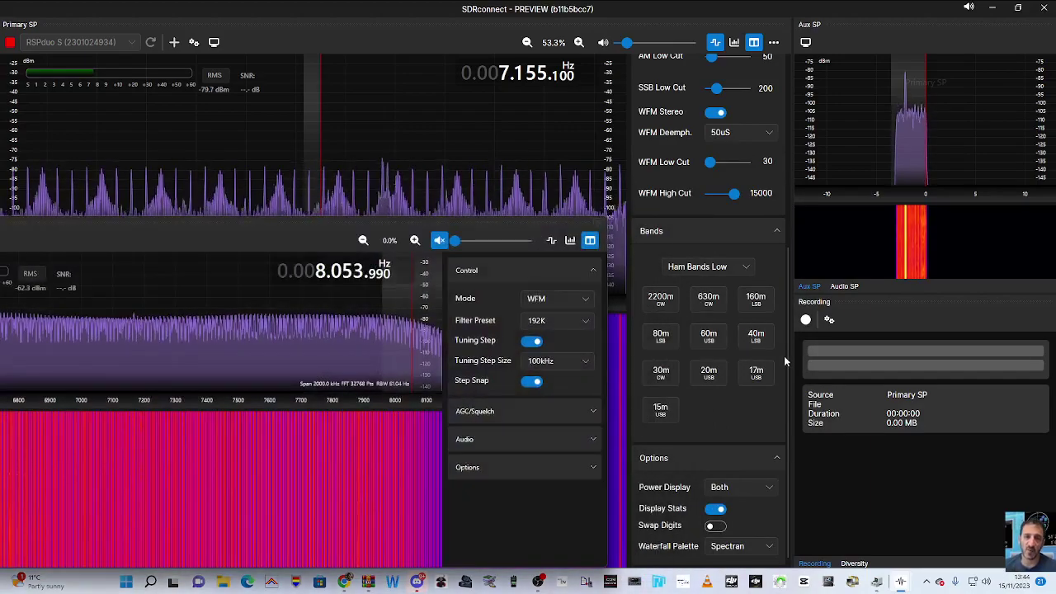
mouse_move(326, 221)
mouse_down()
mouse_move(297, 227)
mouse_move(326, 206)
mouse_up()
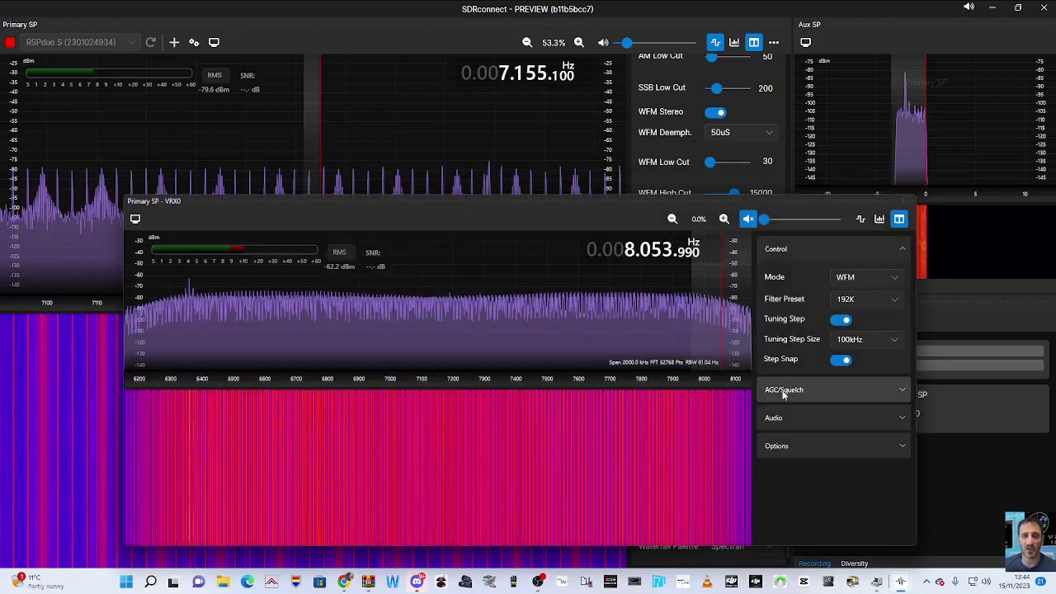
Try the virtual receiver's sidebar and spectrum/waterfall toggles, and close its window.
click(880, 221)
click(898, 220)
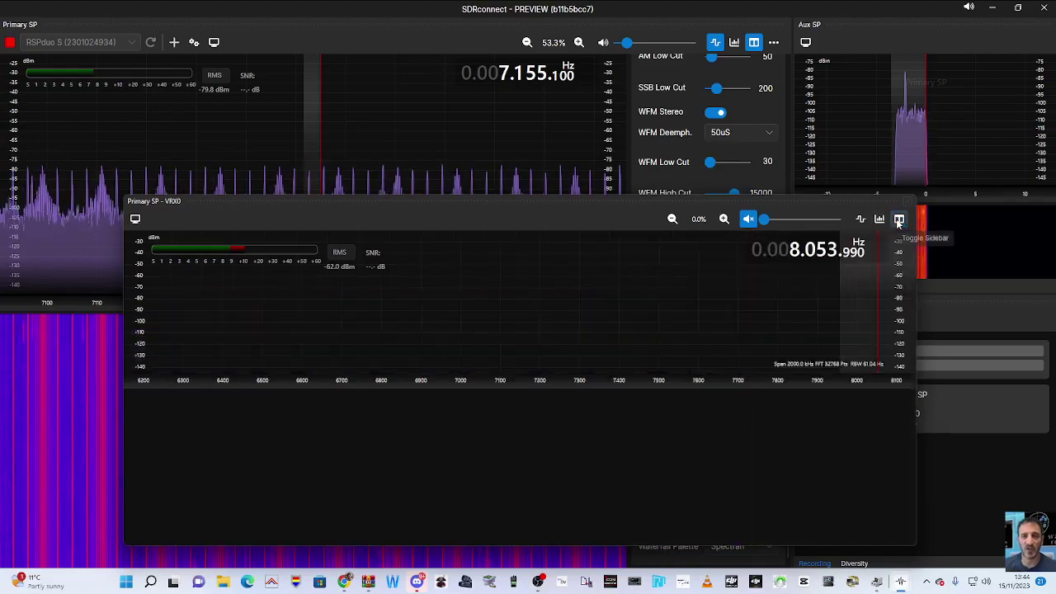
click(878, 220)
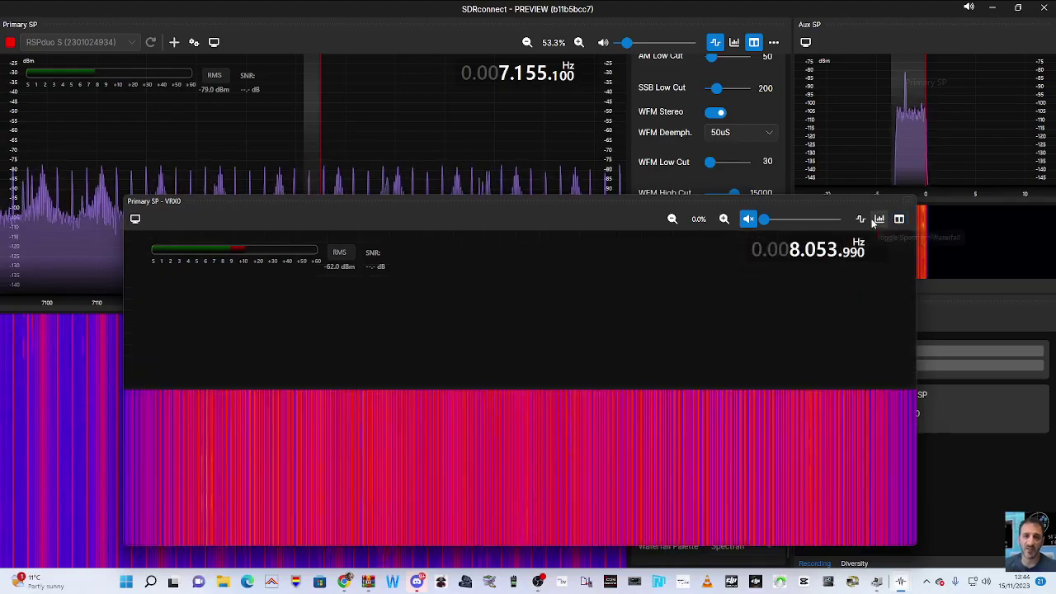
click(911, 205)
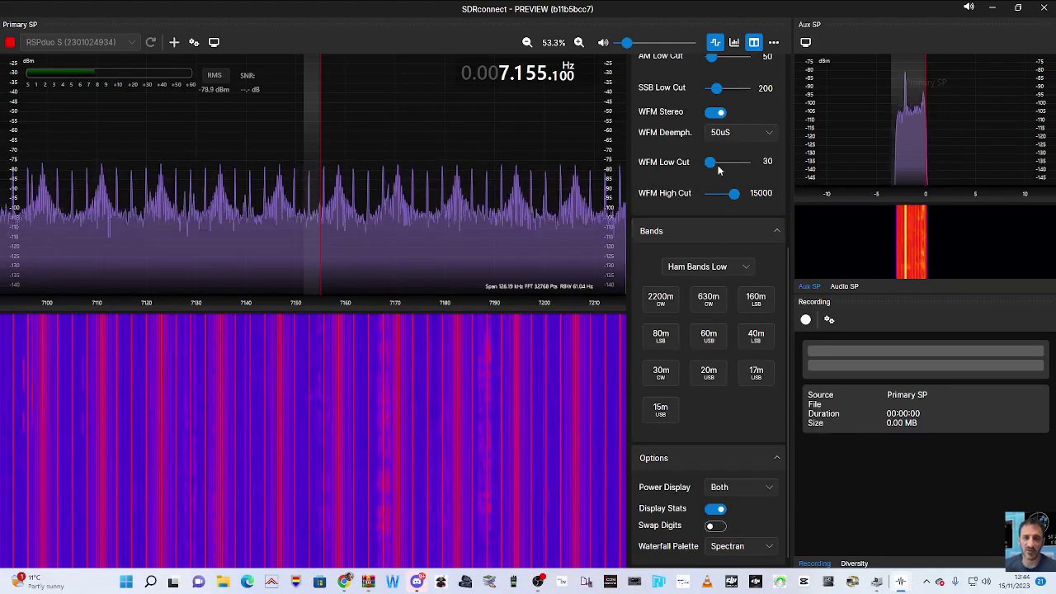
Set the New Server entry's IP address to 192.168.0.99 in the server list, save it and close the editor.
click(773, 42)
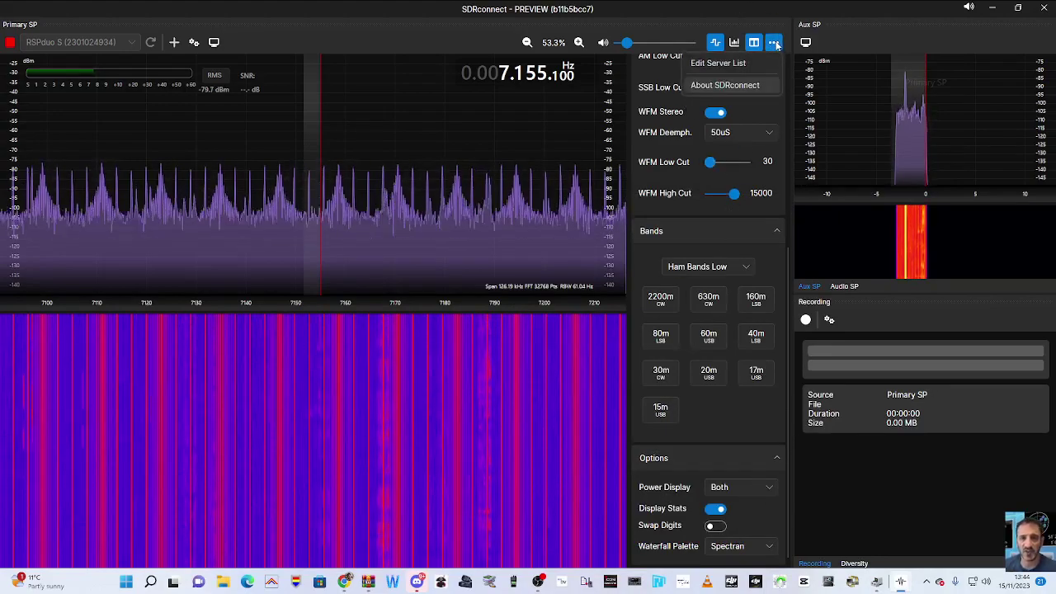
click(717, 63)
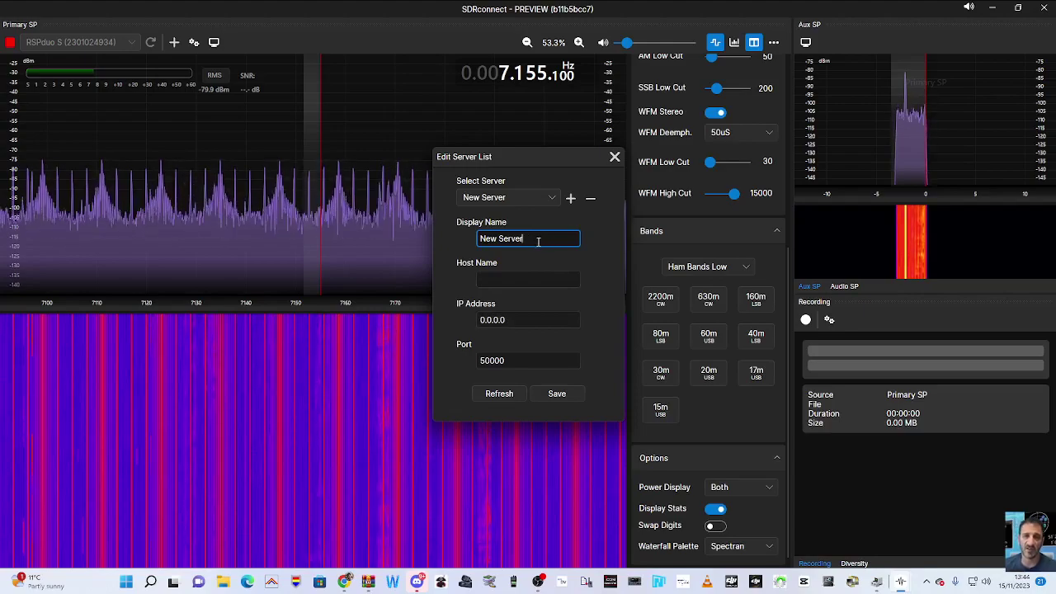
double_click(507, 319)
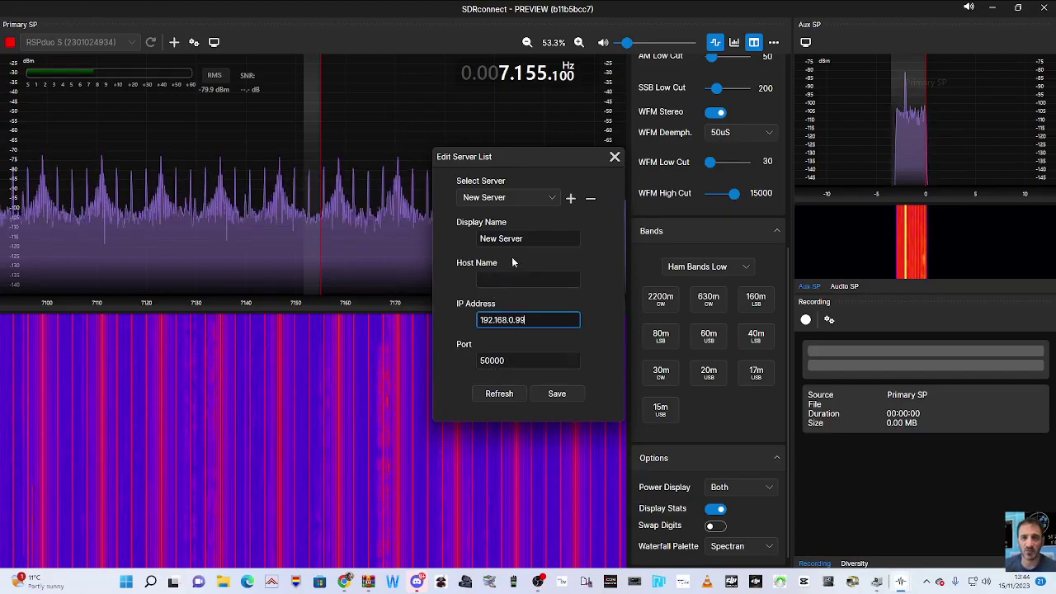
click(557, 393)
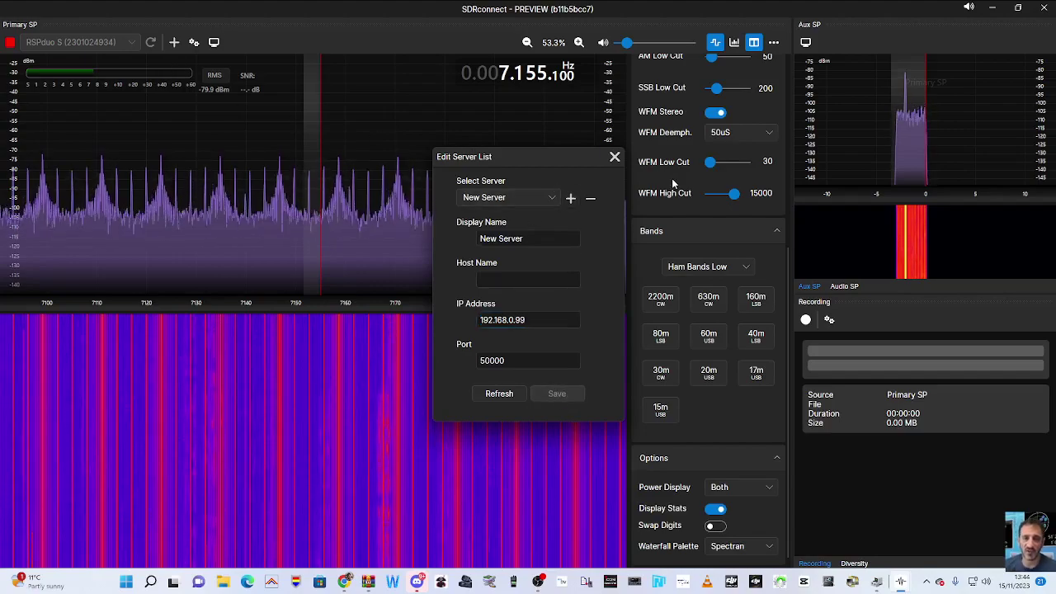
click(615, 157)
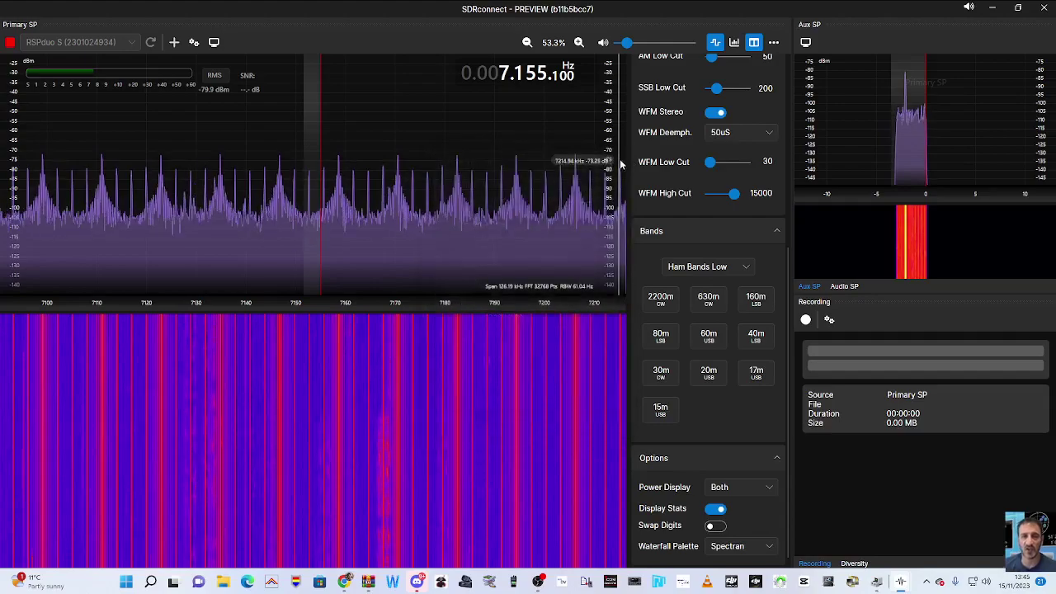
Stop the RSPduo receiver to check the list of selectable devices, and restart it with the same device.
click(10, 45)
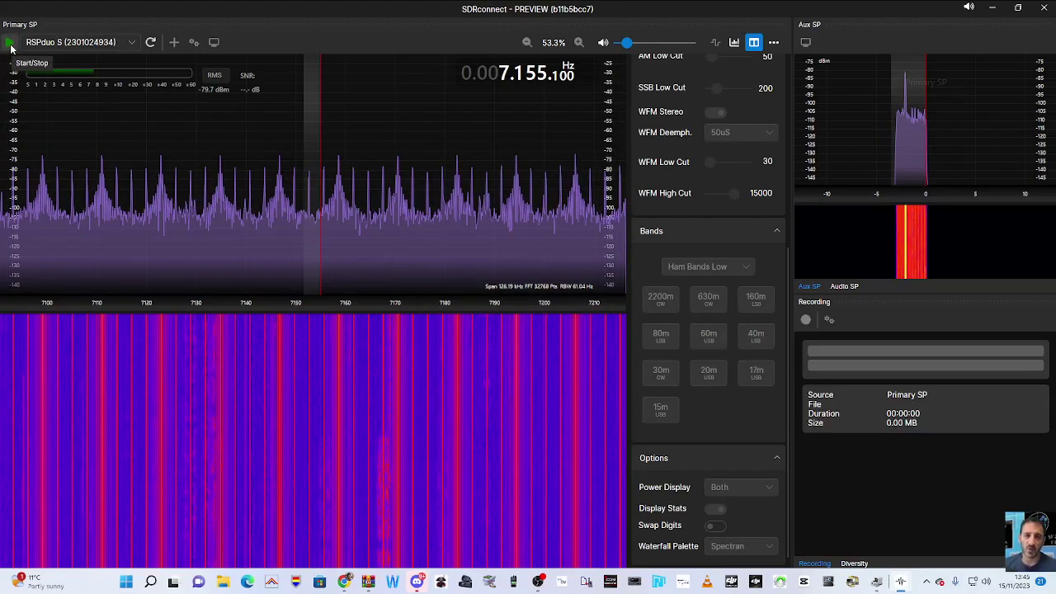
click(132, 43)
click(132, 46)
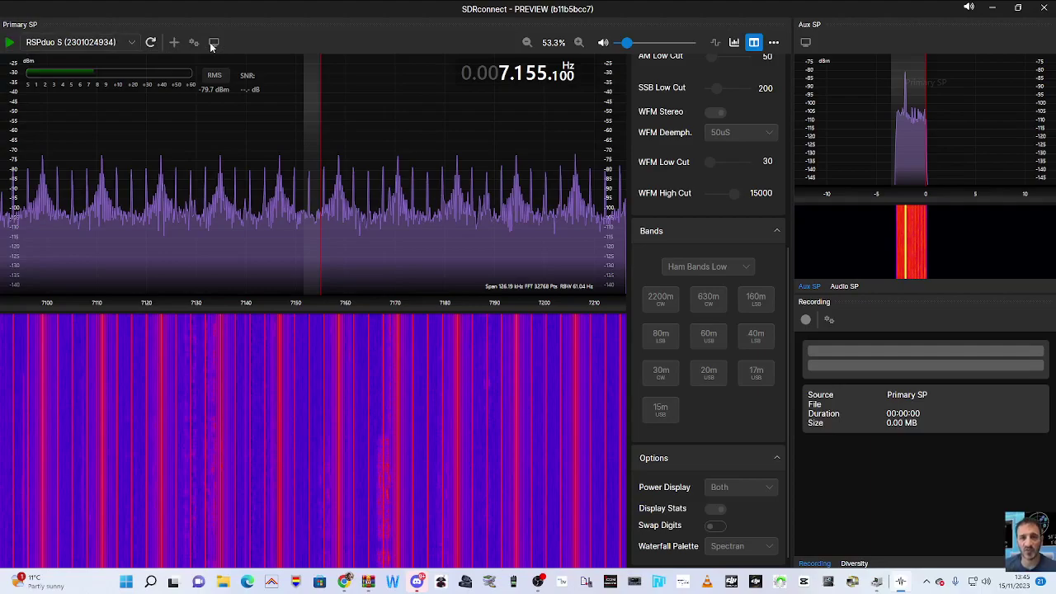
click(9, 43)
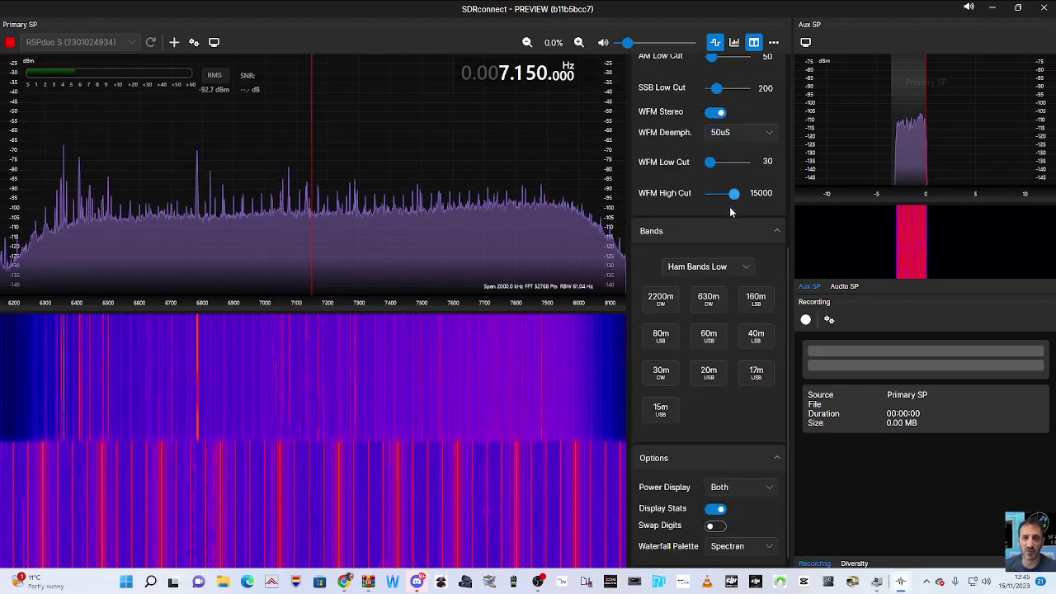
scroll(727, 206, up, 2)
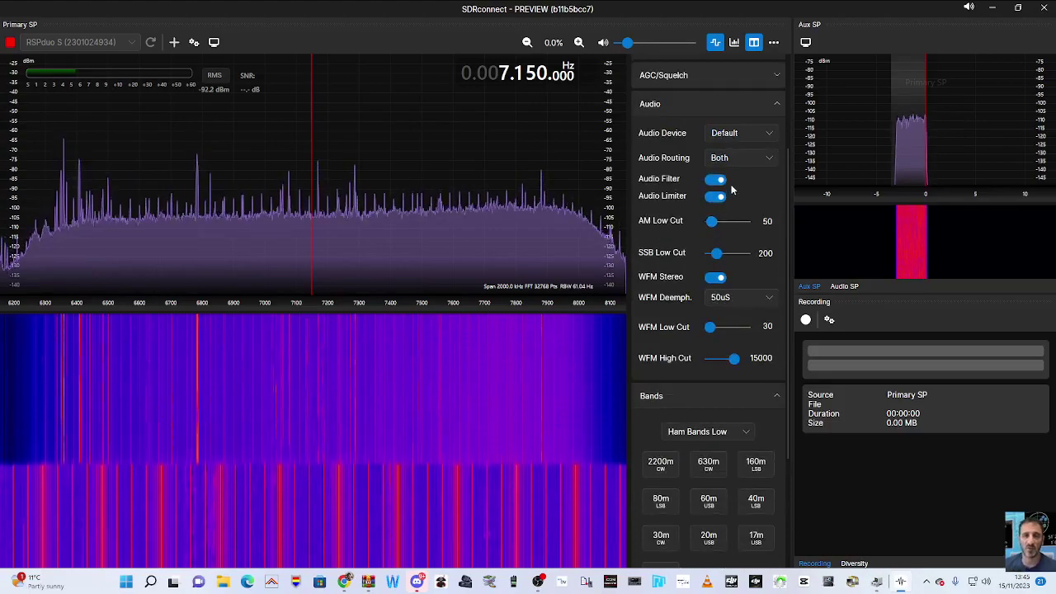
scroll(731, 191, down, 2)
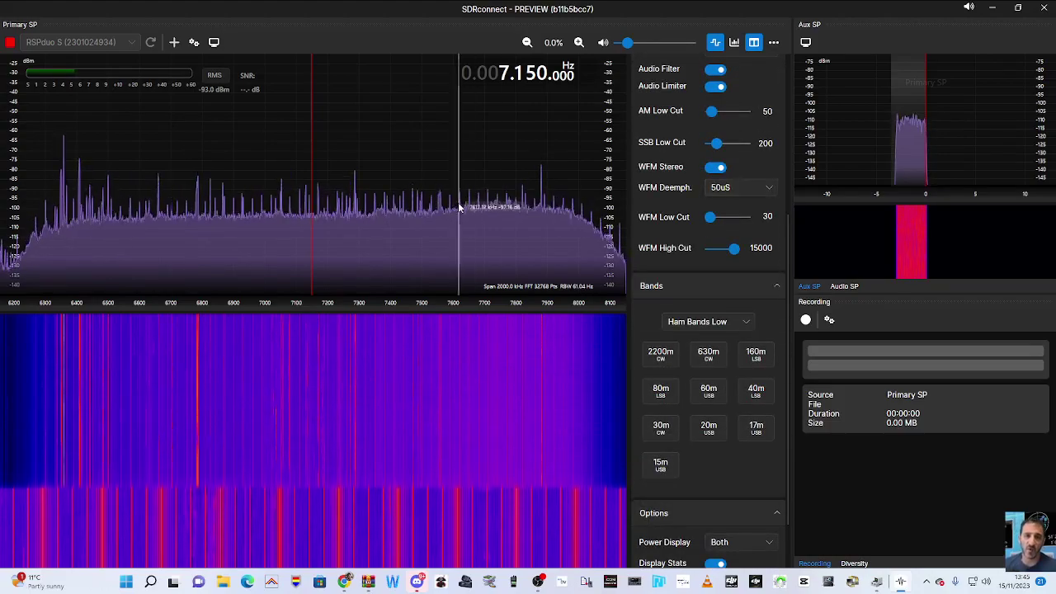